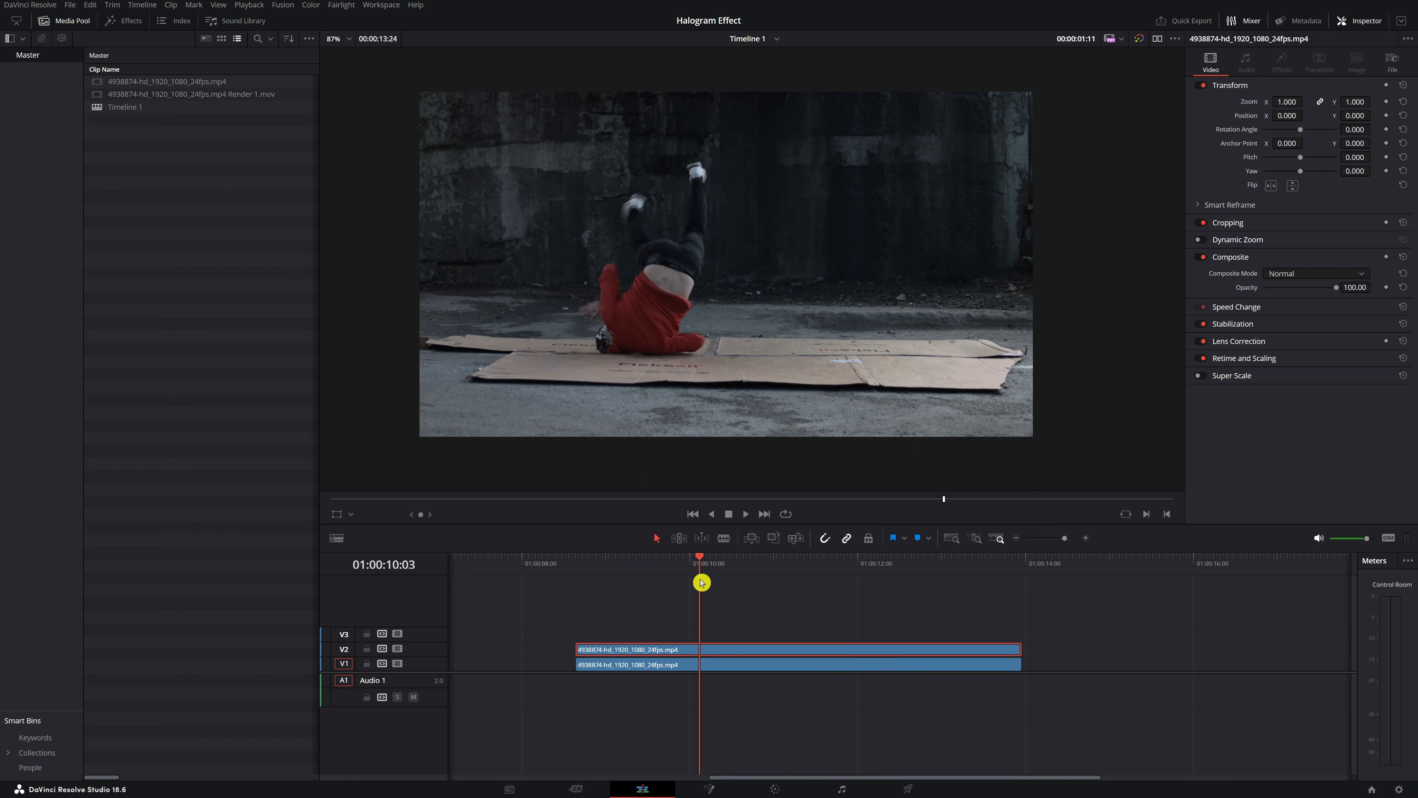
Step: Trim the upper clip on track V2 to run from about 01:00:10:01 to 01:00:13:14
left_click_drag(576, 648, 693, 648)
left_click(709, 582)
key("space")
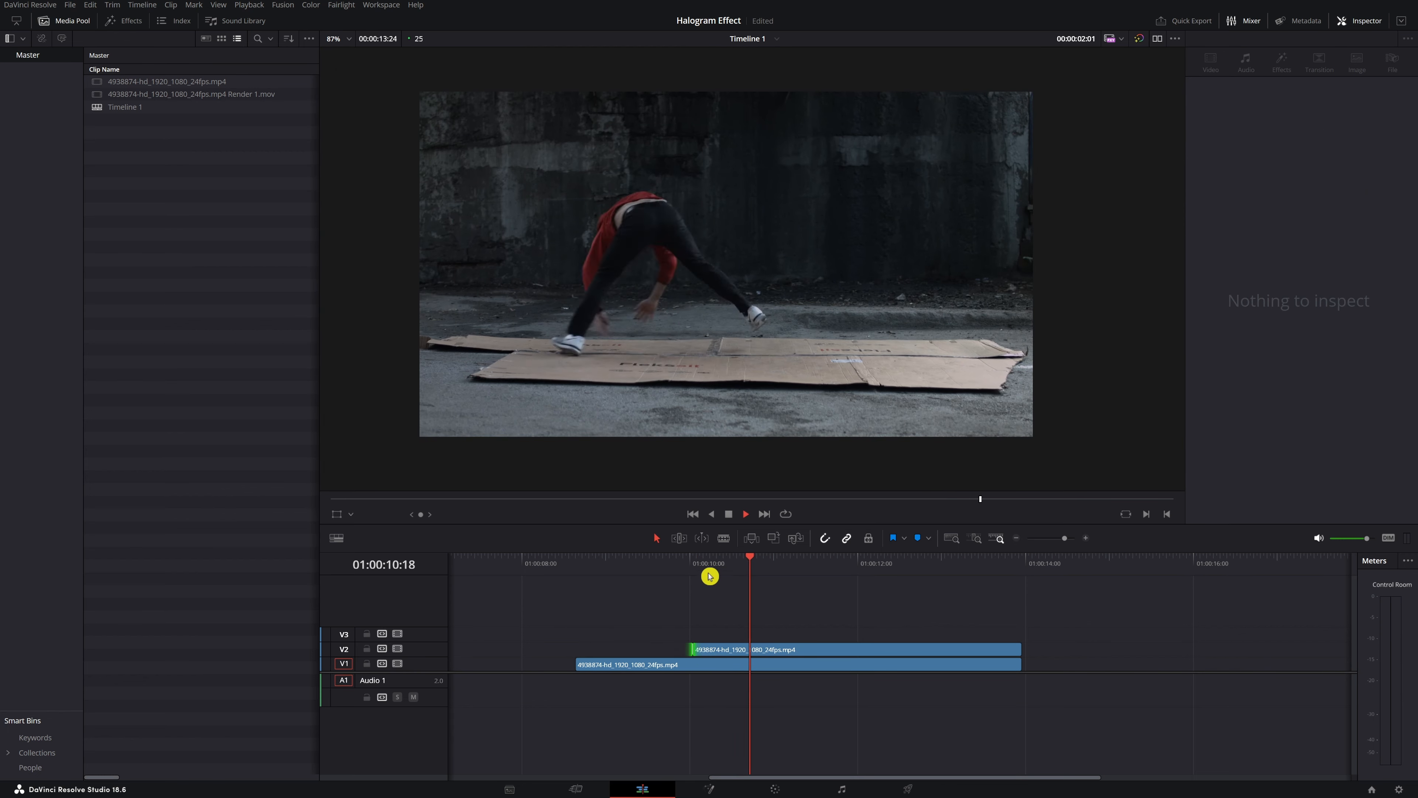
left_click(935, 573)
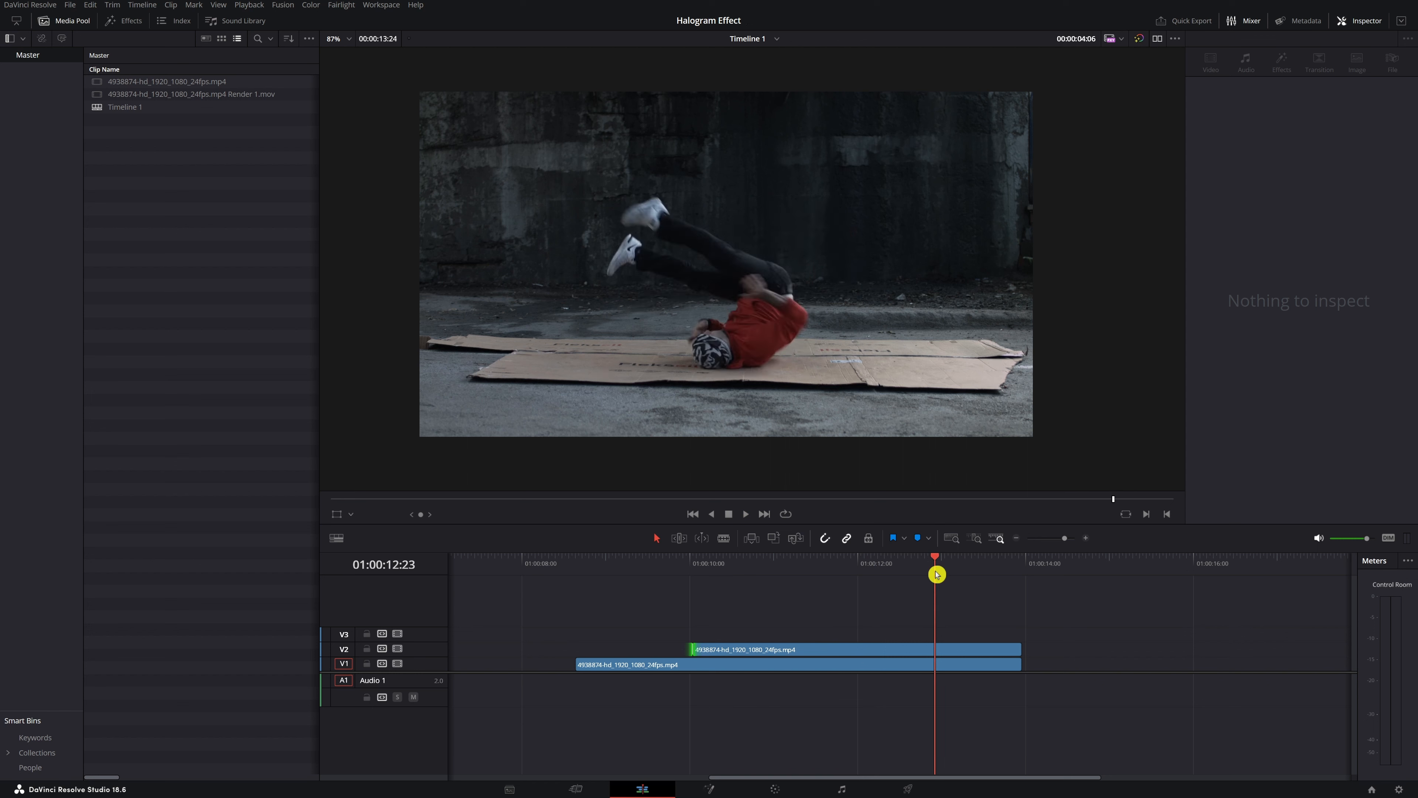
key("space")
key("space")
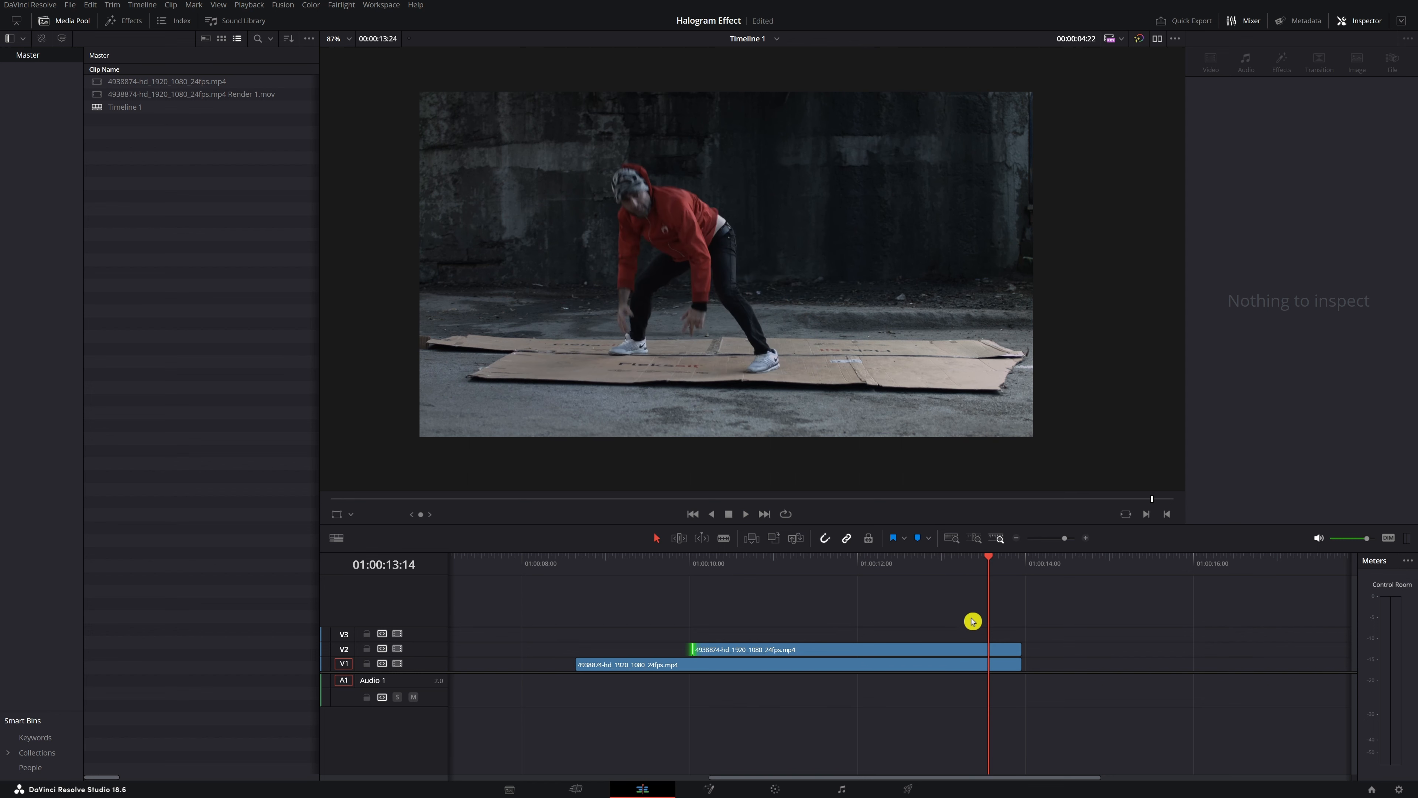
left_click_drag(1017, 646, 987, 646)
Step: Open the trimmed V2 clip in the Color page with the playhead at its start, 01:00:10:01
left_click_drag(893, 561, 692, 579)
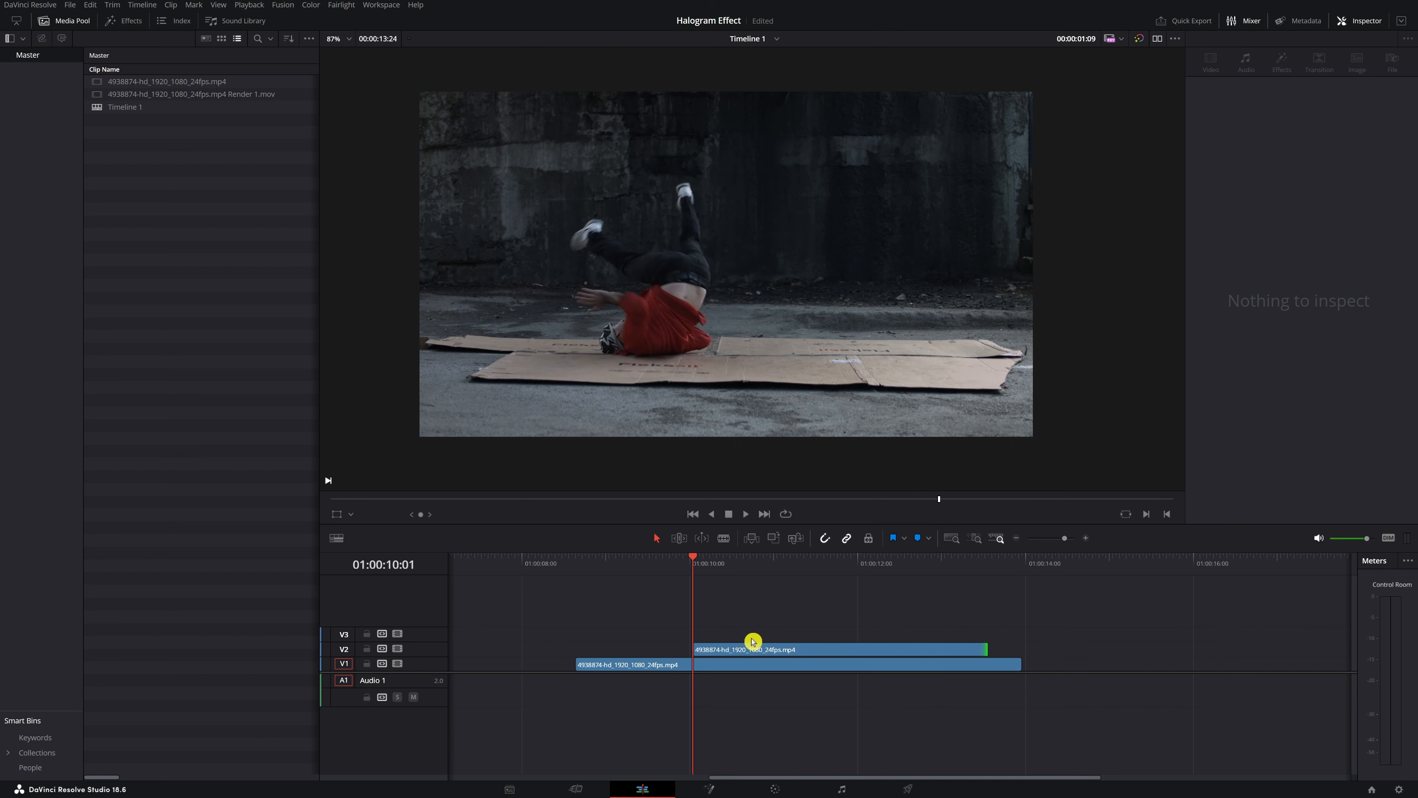
left_click(778, 652)
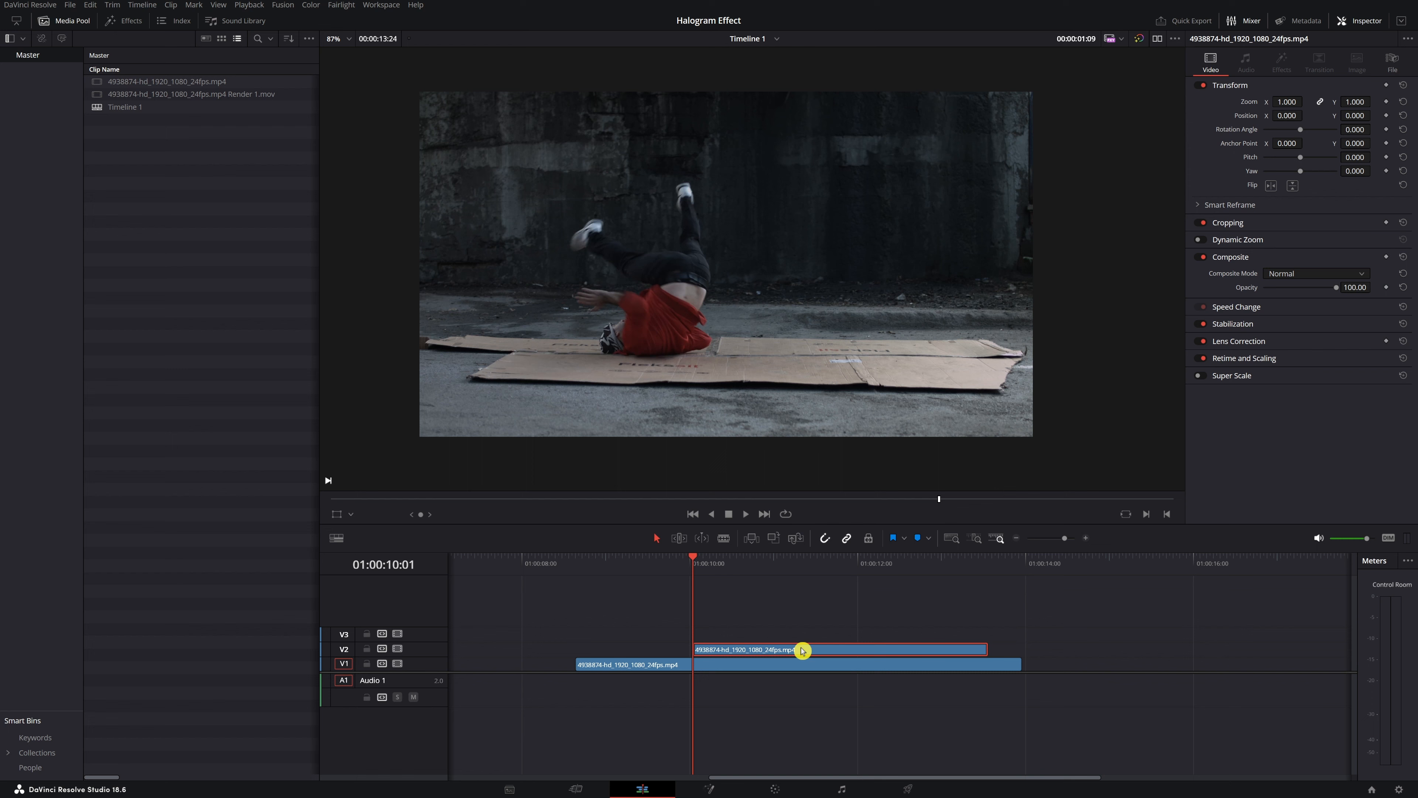
left_click(774, 789)
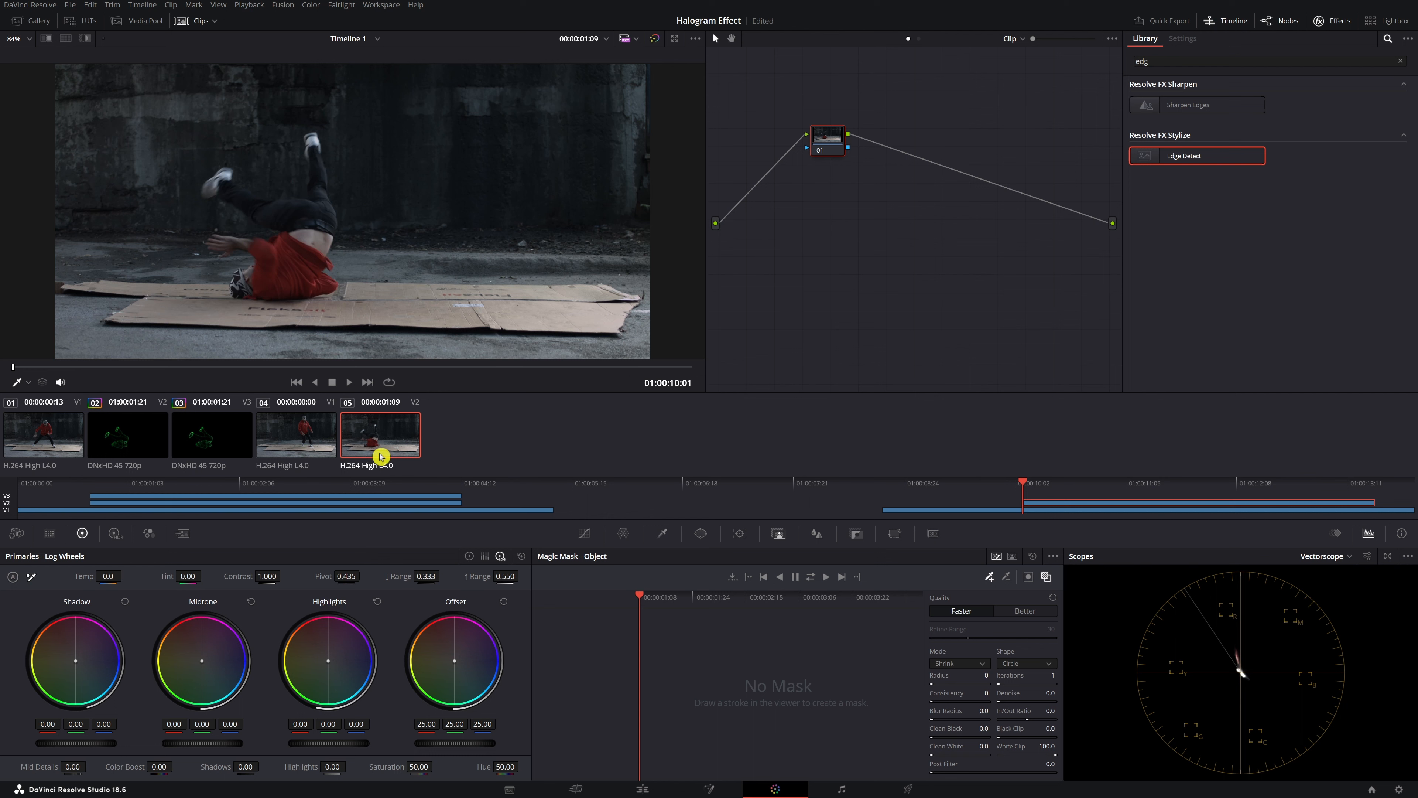
Step: Hide the clip thumbnails, the mini timeline and the effects library to enlarge the viewer and node graph
left_click(186, 23)
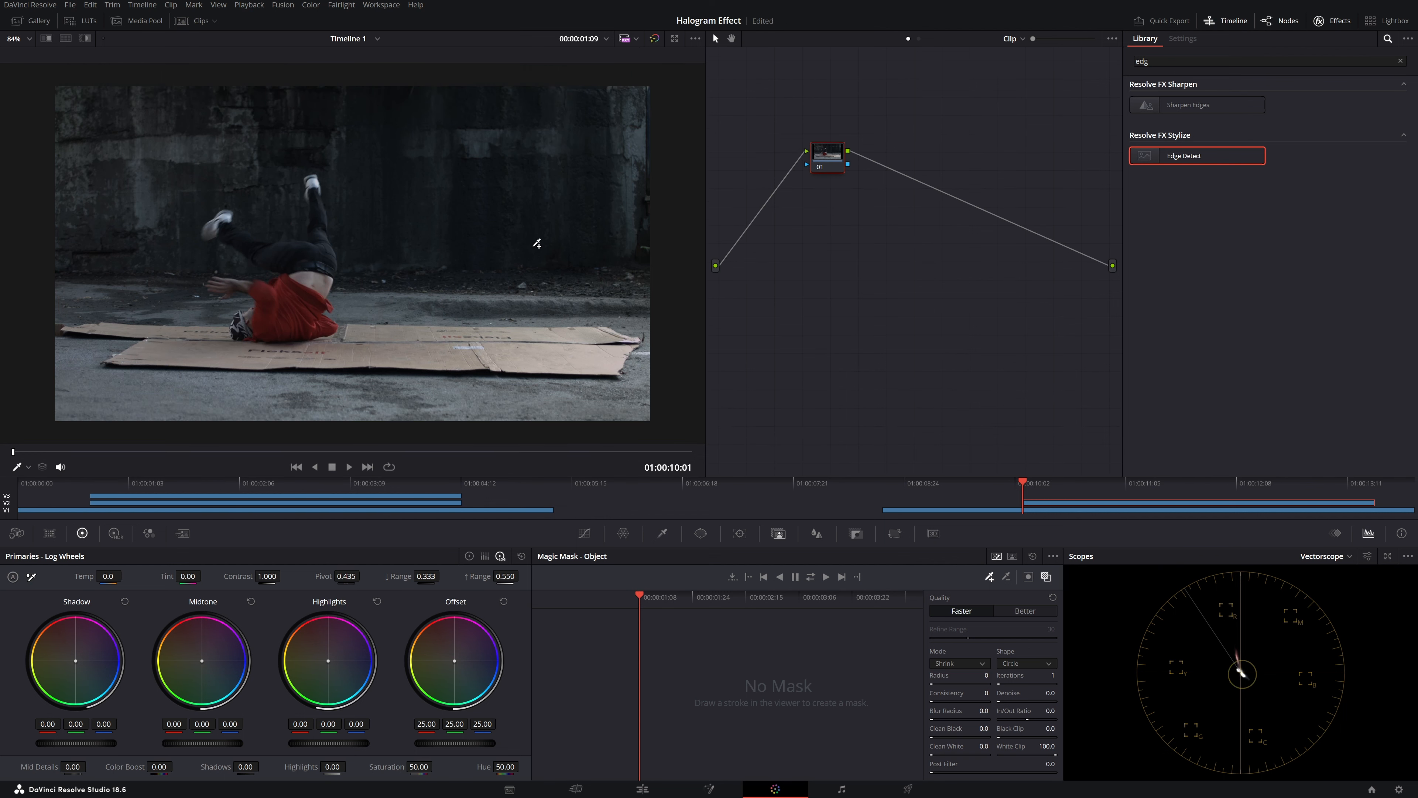
left_click(1232, 25)
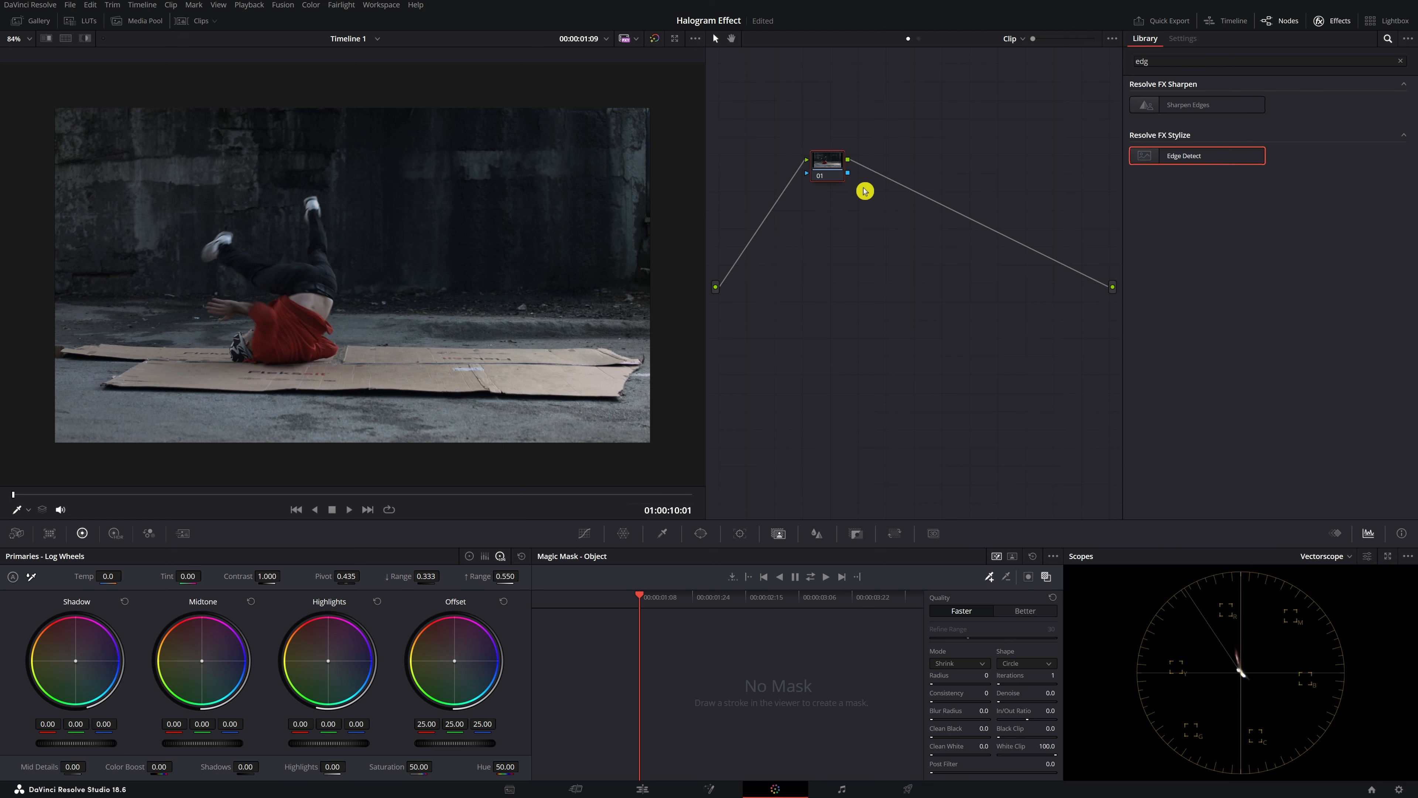
left_click(1215, 25)
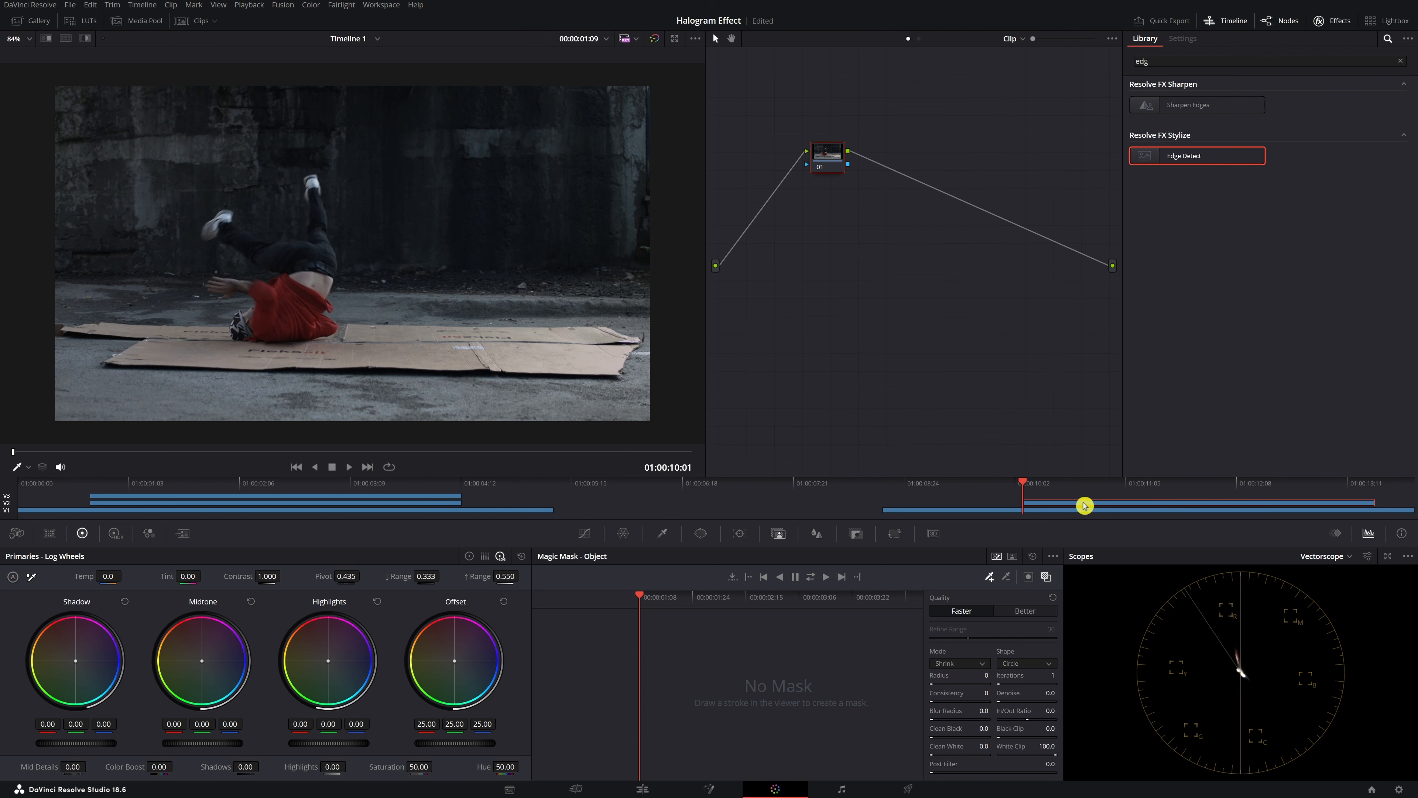
left_click(1211, 22)
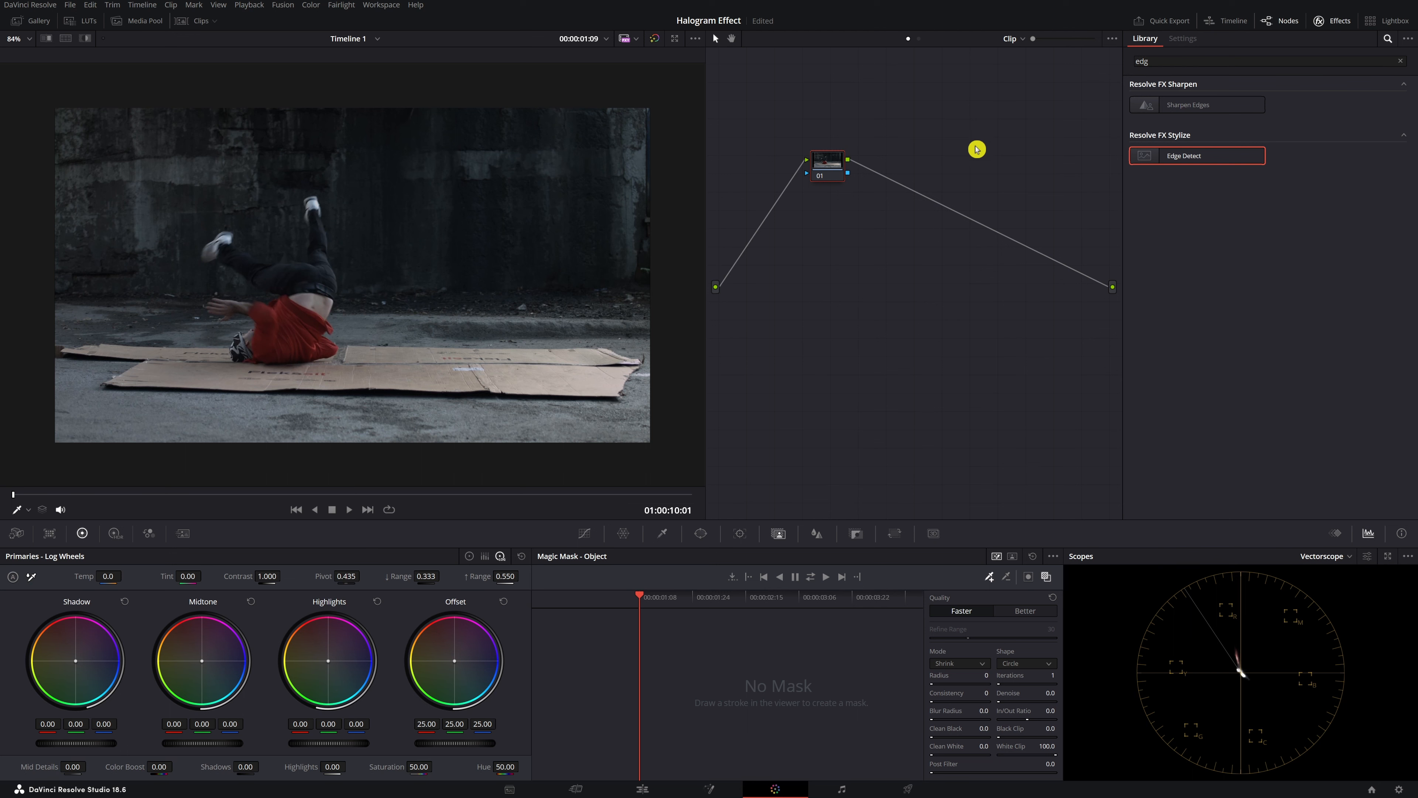
left_click(1331, 26)
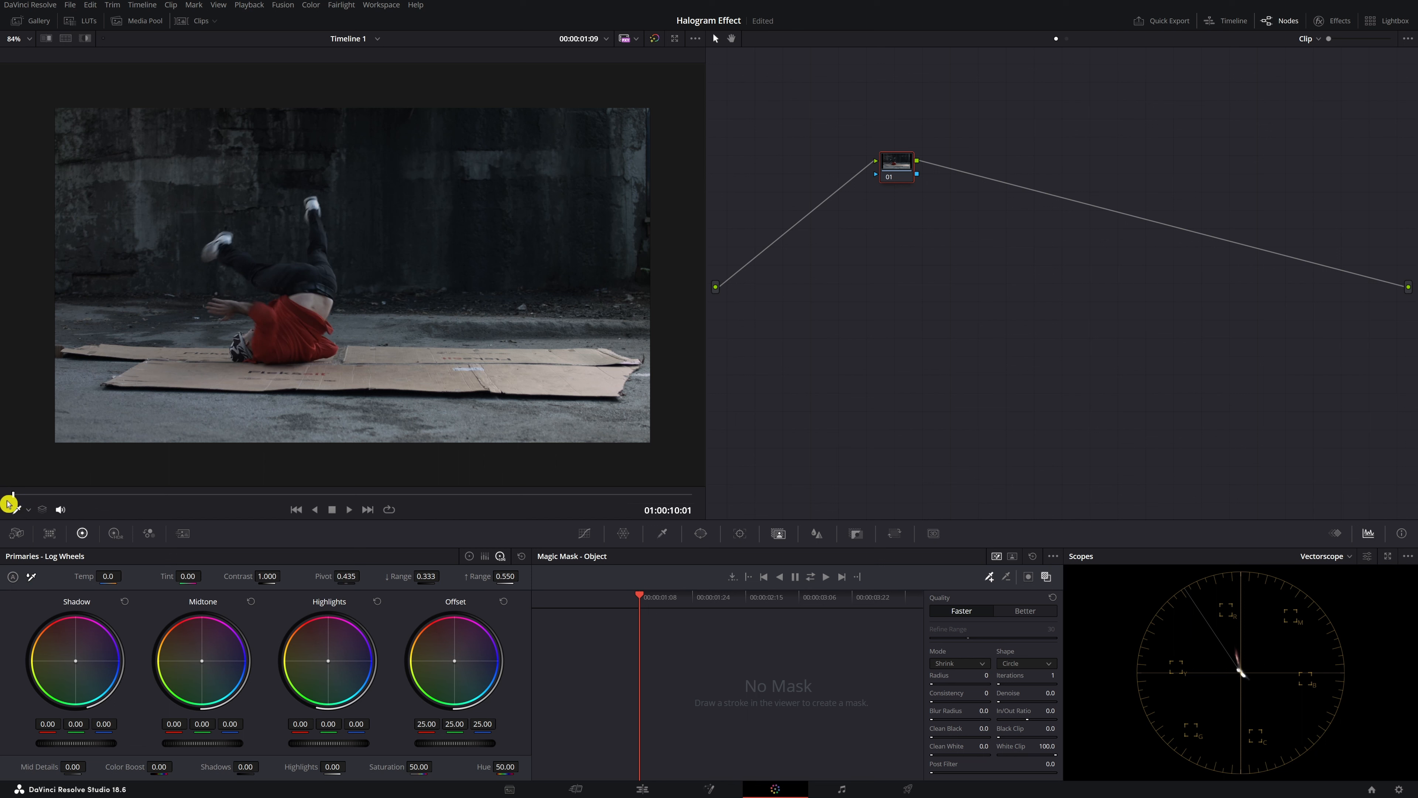
Step: At 01:00:12:16, draw a Magic Mask object stroke over the dancer's legs, torso and arms
left_click_drag(15, 497, 520, 495)
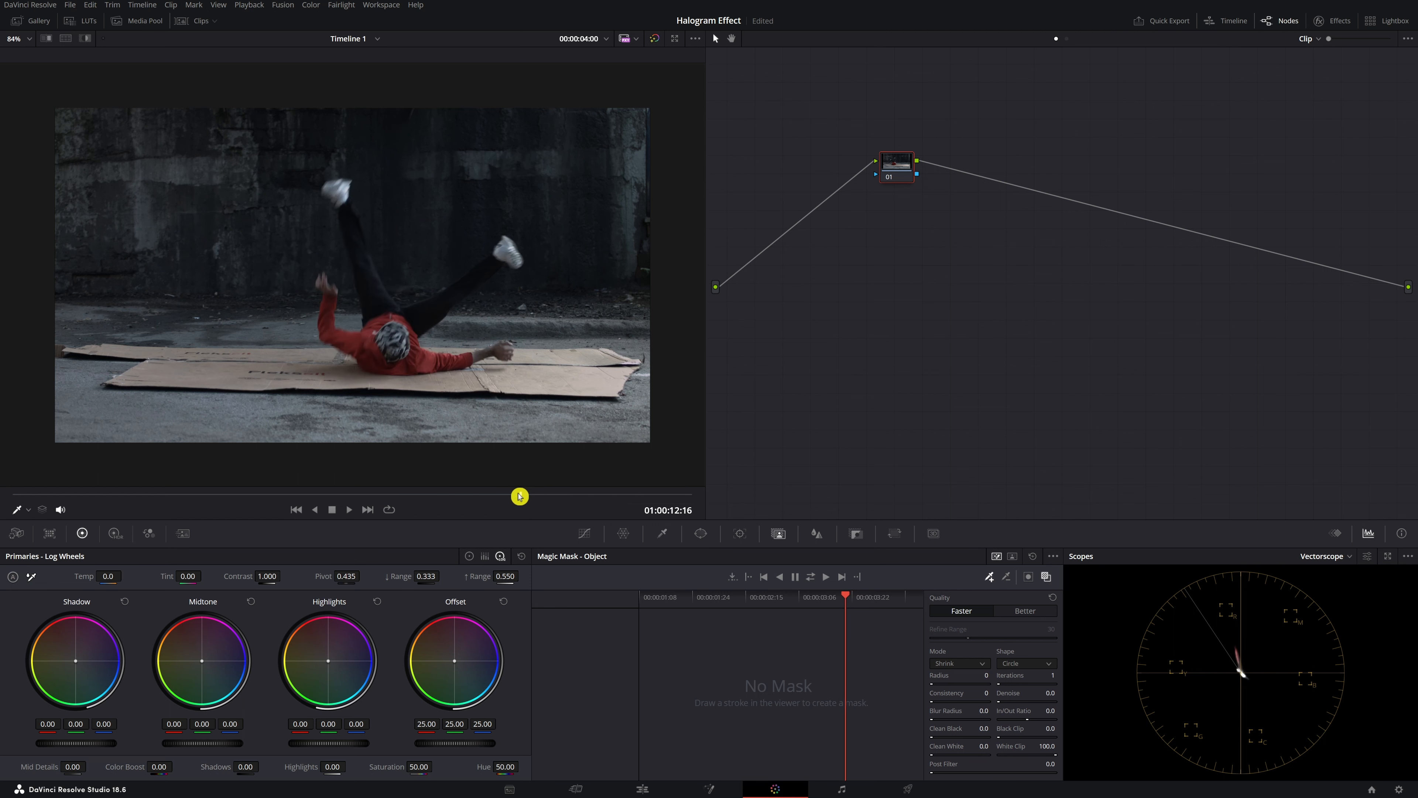
left_click(817, 533)
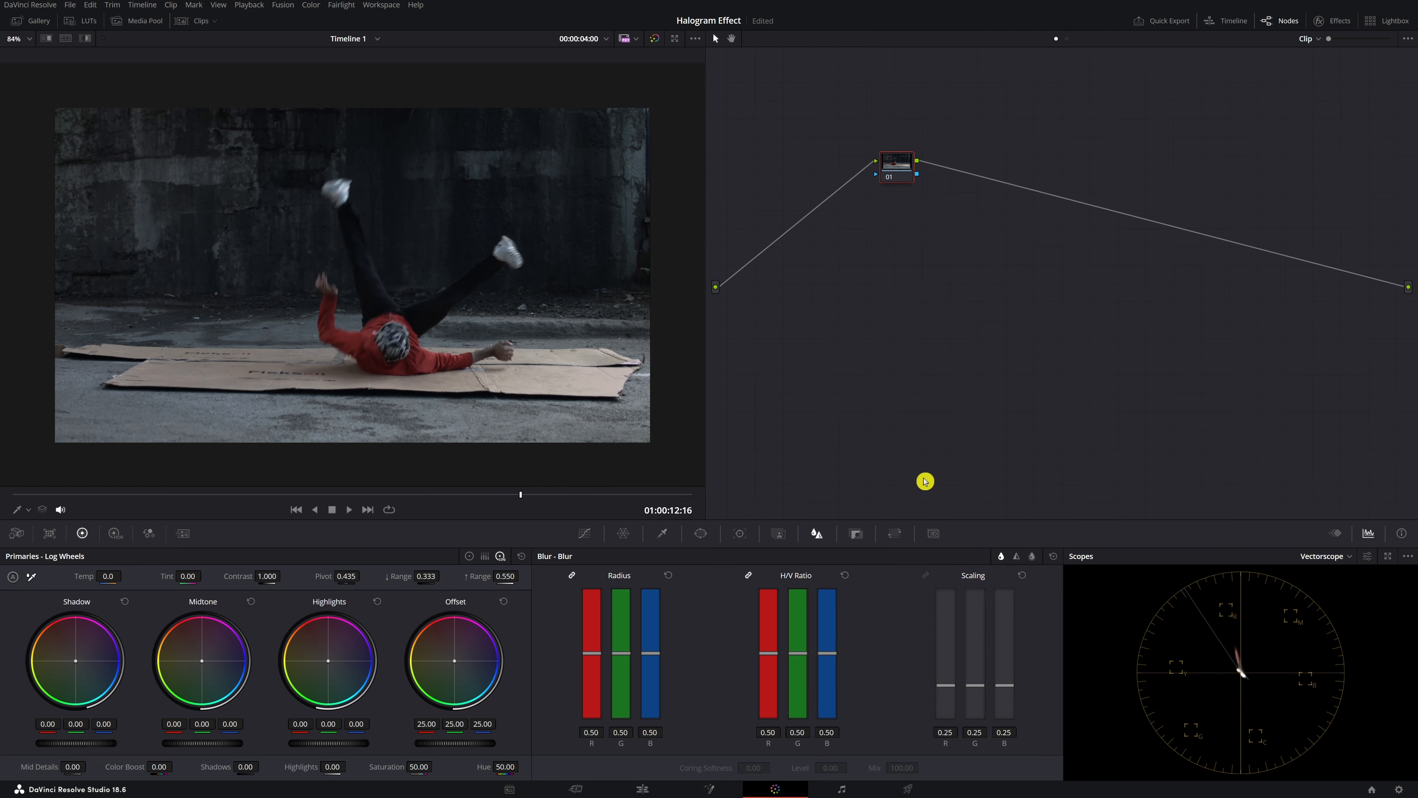
left_click(779, 538)
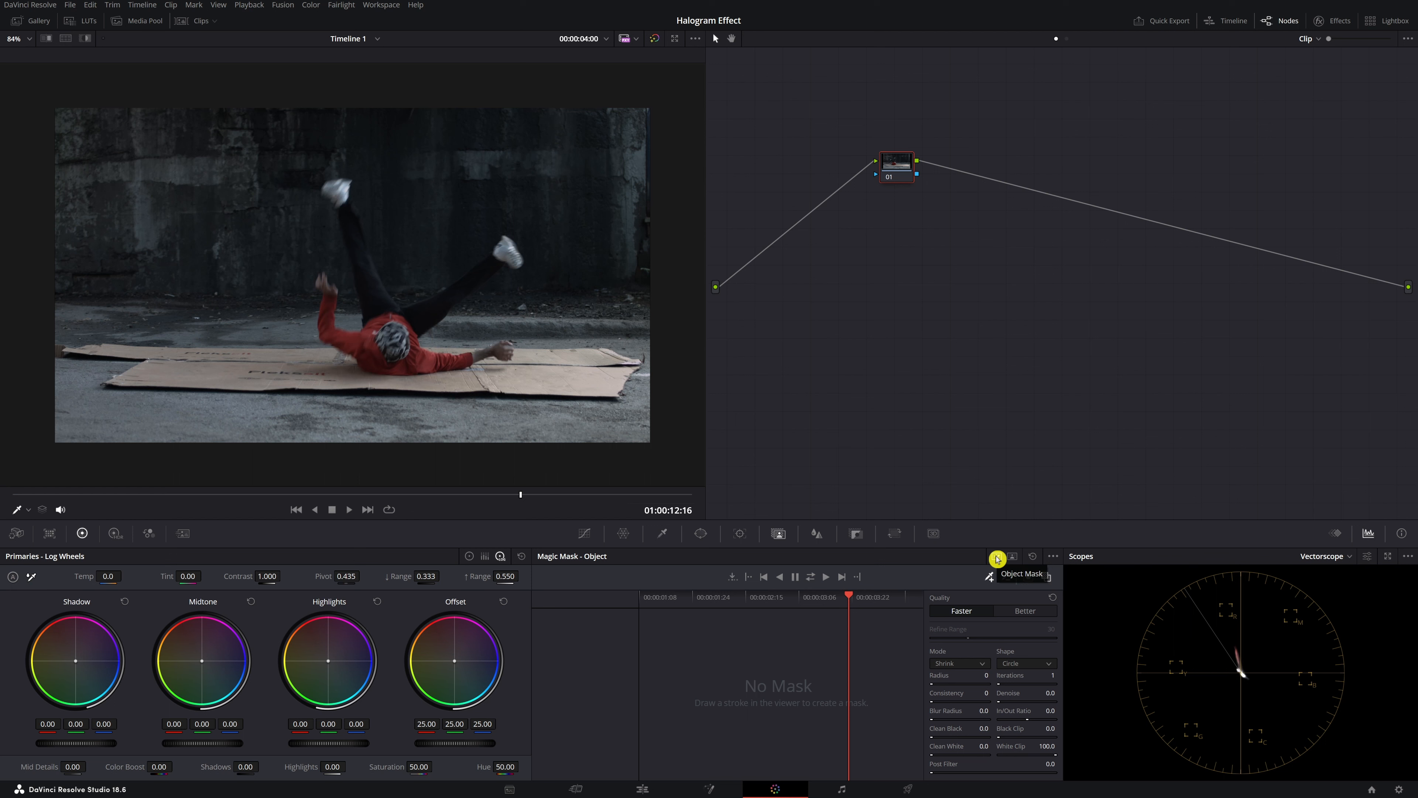
left_click(990, 579)
mouse_move(339, 191)
left_mouse_down()
mouse_move(379, 312)
mouse_move(429, 308)
left_mouse_up()
left_click_drag(499, 255, 493, 265)
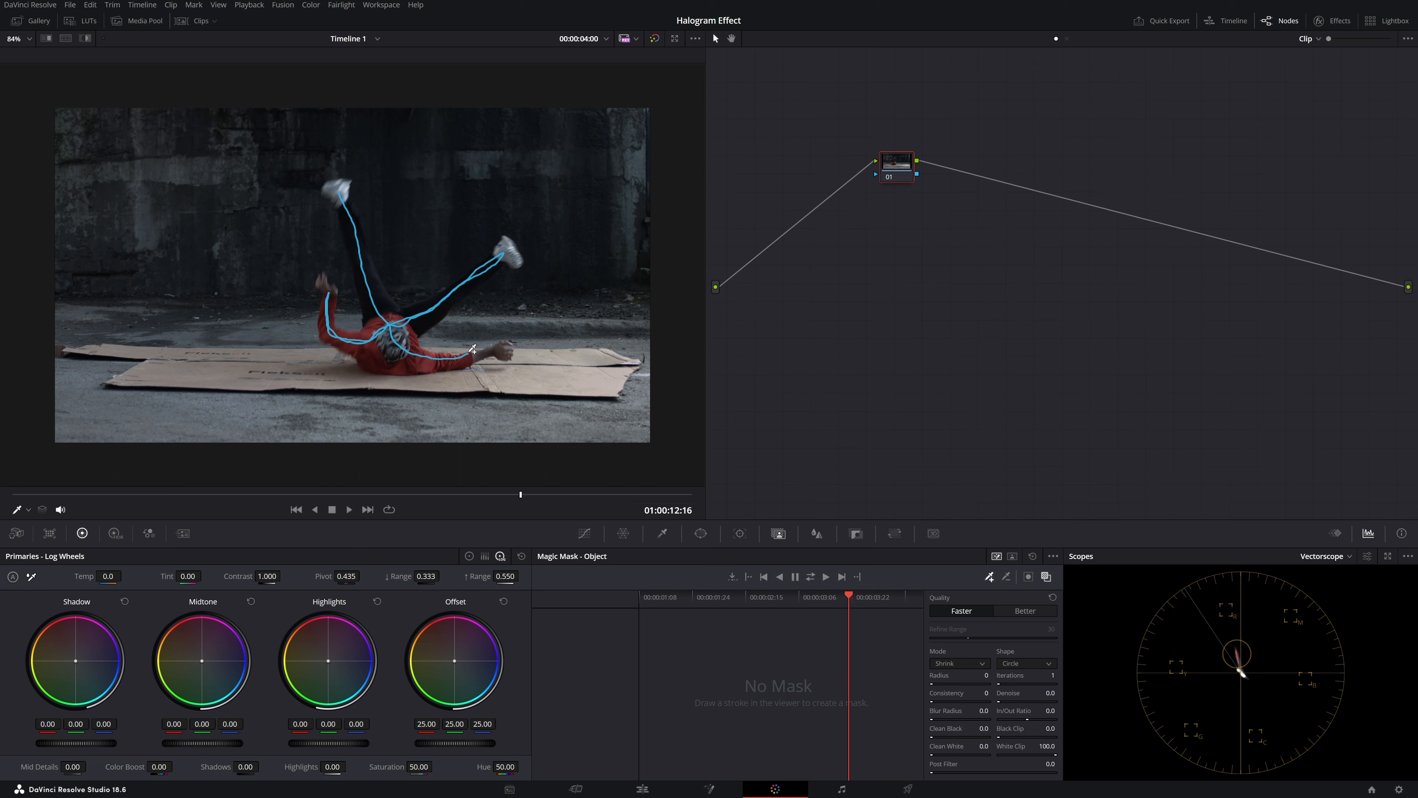
left_click_drag(505, 344, 505, 345)
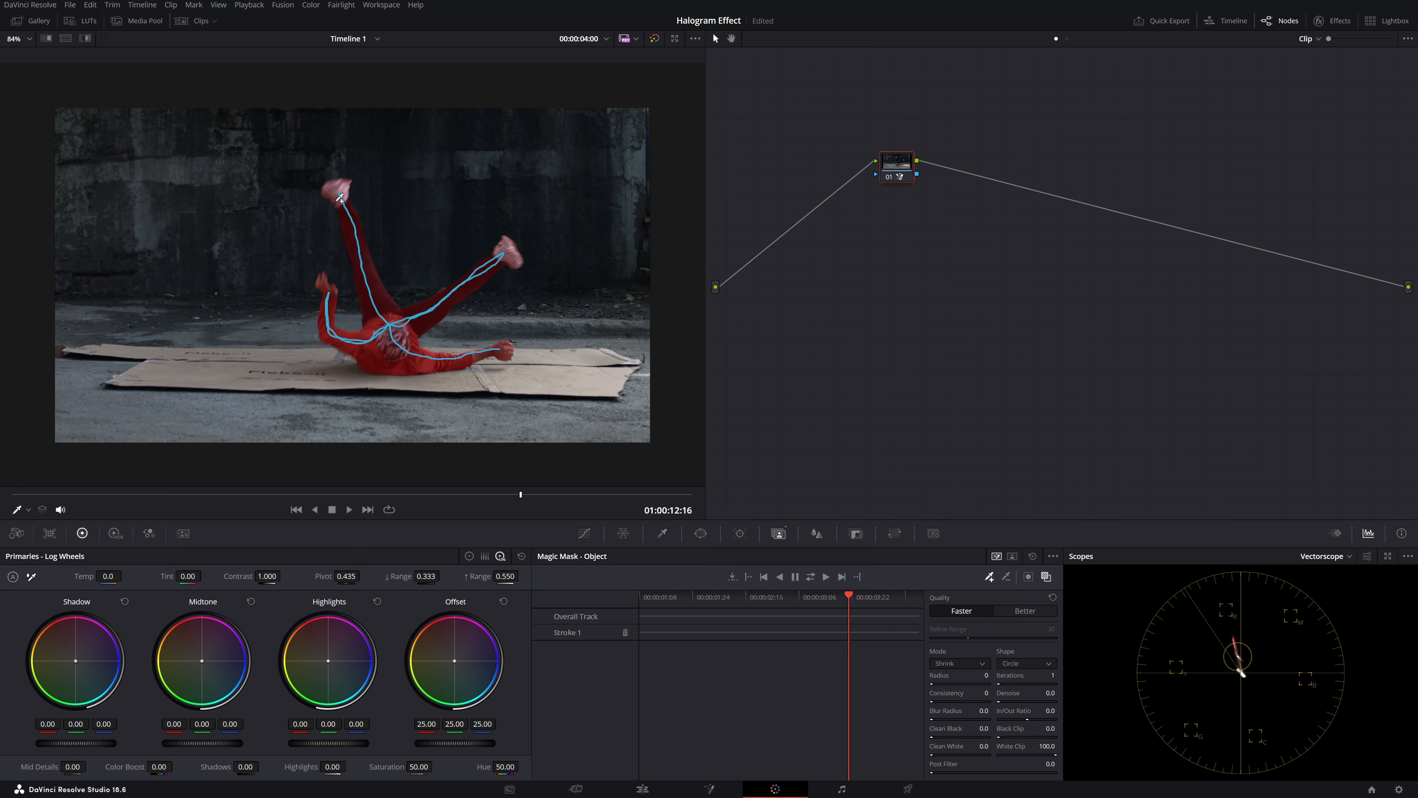
Step: Track the dancer's object mask forward and backward through the whole clip
left_click(364, 271)
left_click(887, 682)
left_click(1007, 579)
left_click(989, 576)
left_click(811, 577)
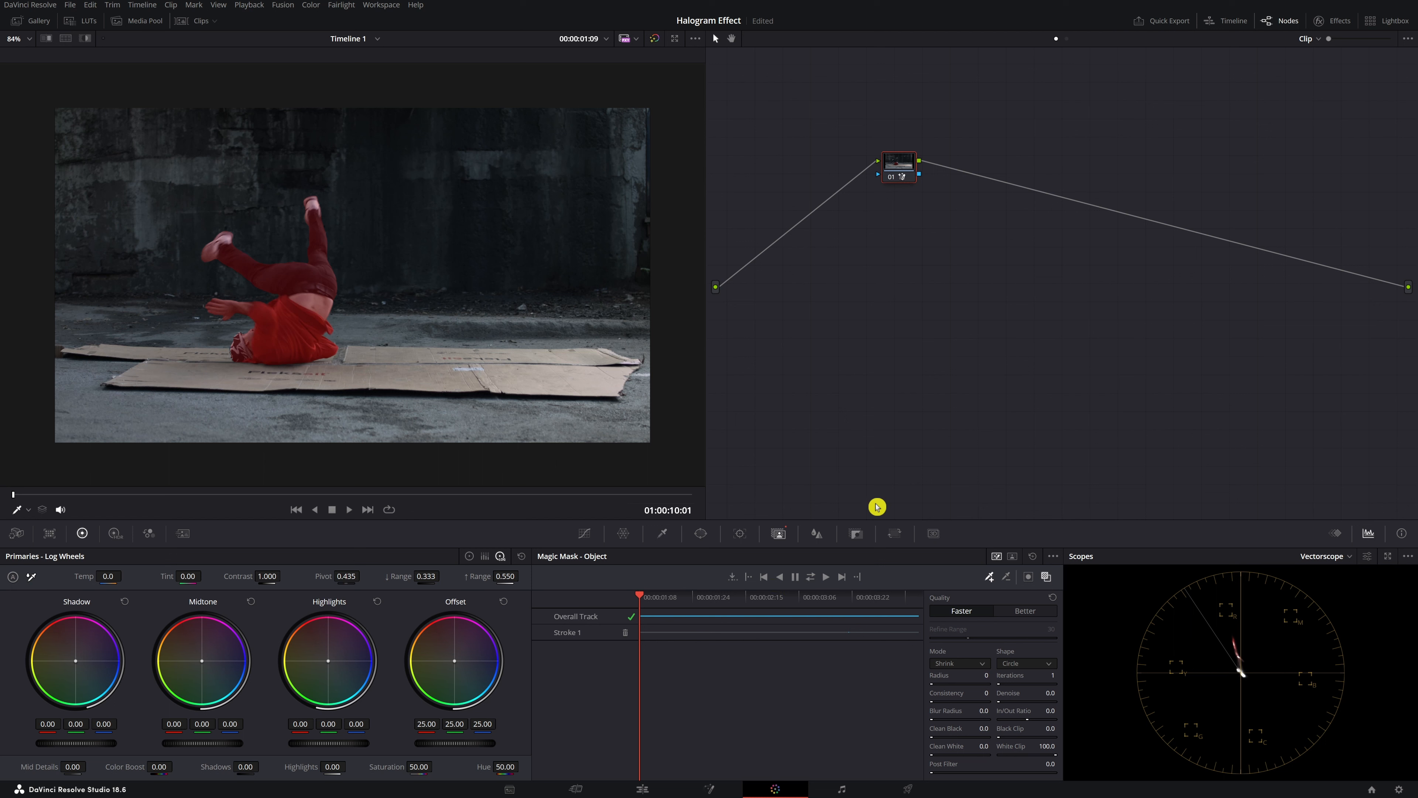
Step: Add an alpha output to the node graph and connect node 01's alpha output to it
right_click(965, 264)
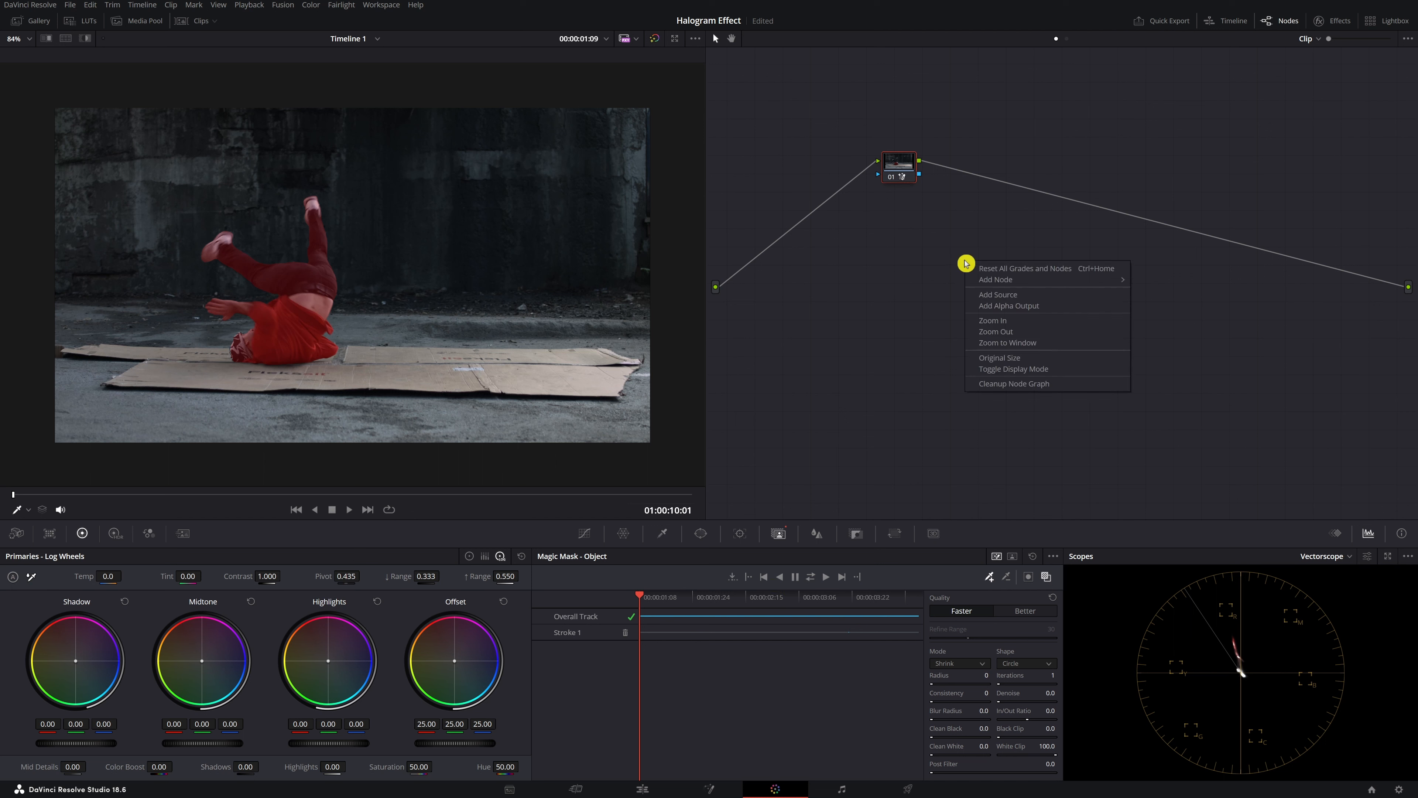
left_click(996, 306)
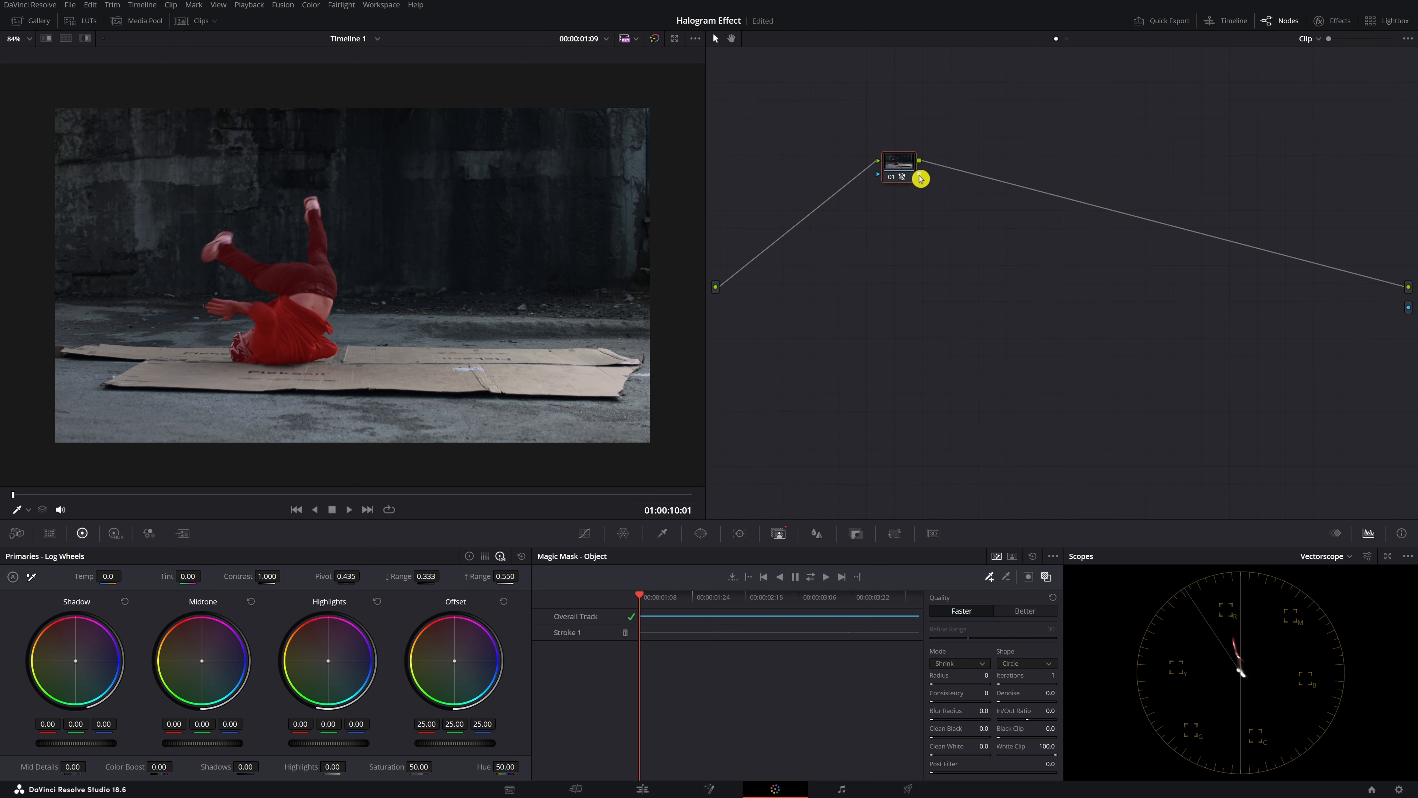
left_click_drag(926, 176, 1406, 312)
Step: On the Edit page, render the masked V2 clip in place as QuickTime DNxHD into a chosen destination folder
left_click(642, 789)
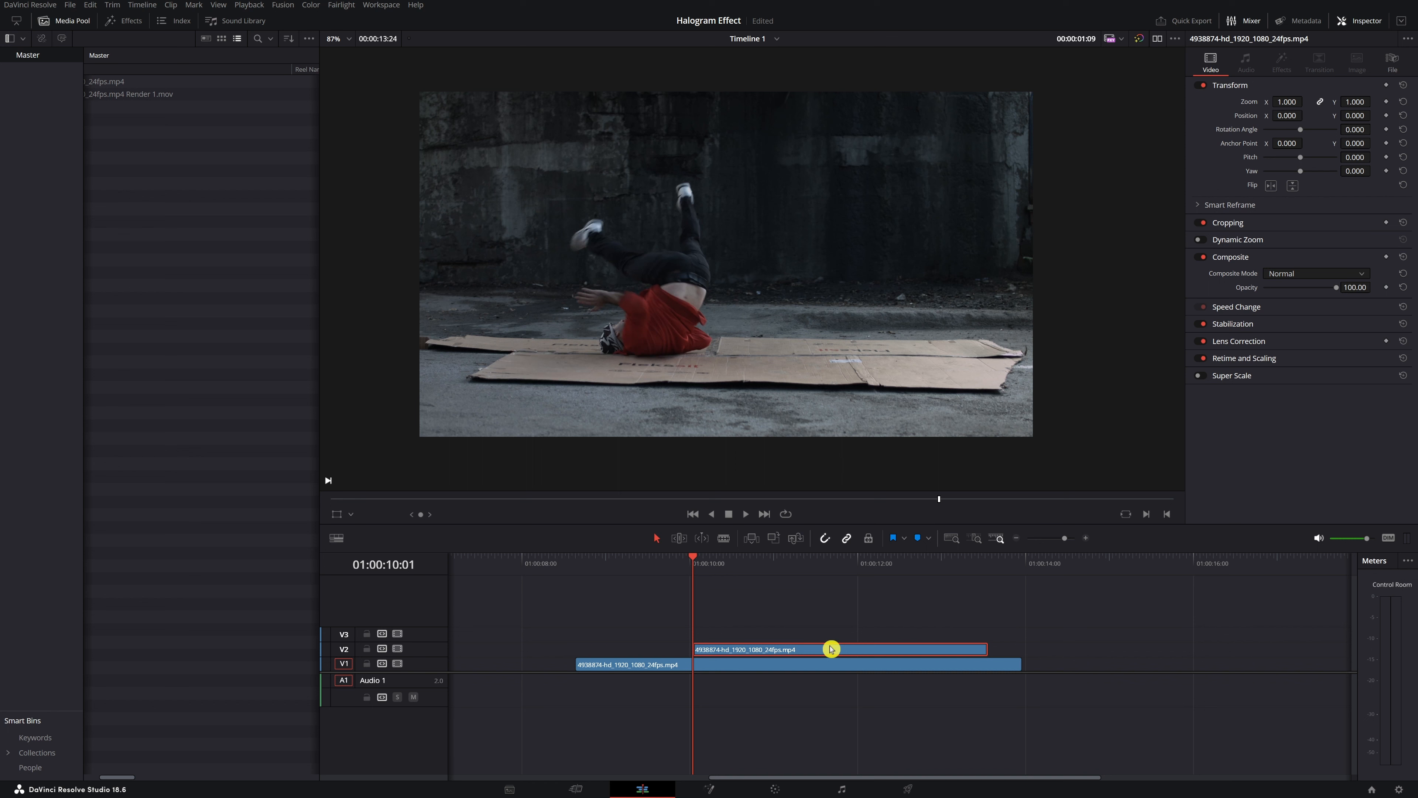
right_click(802, 652)
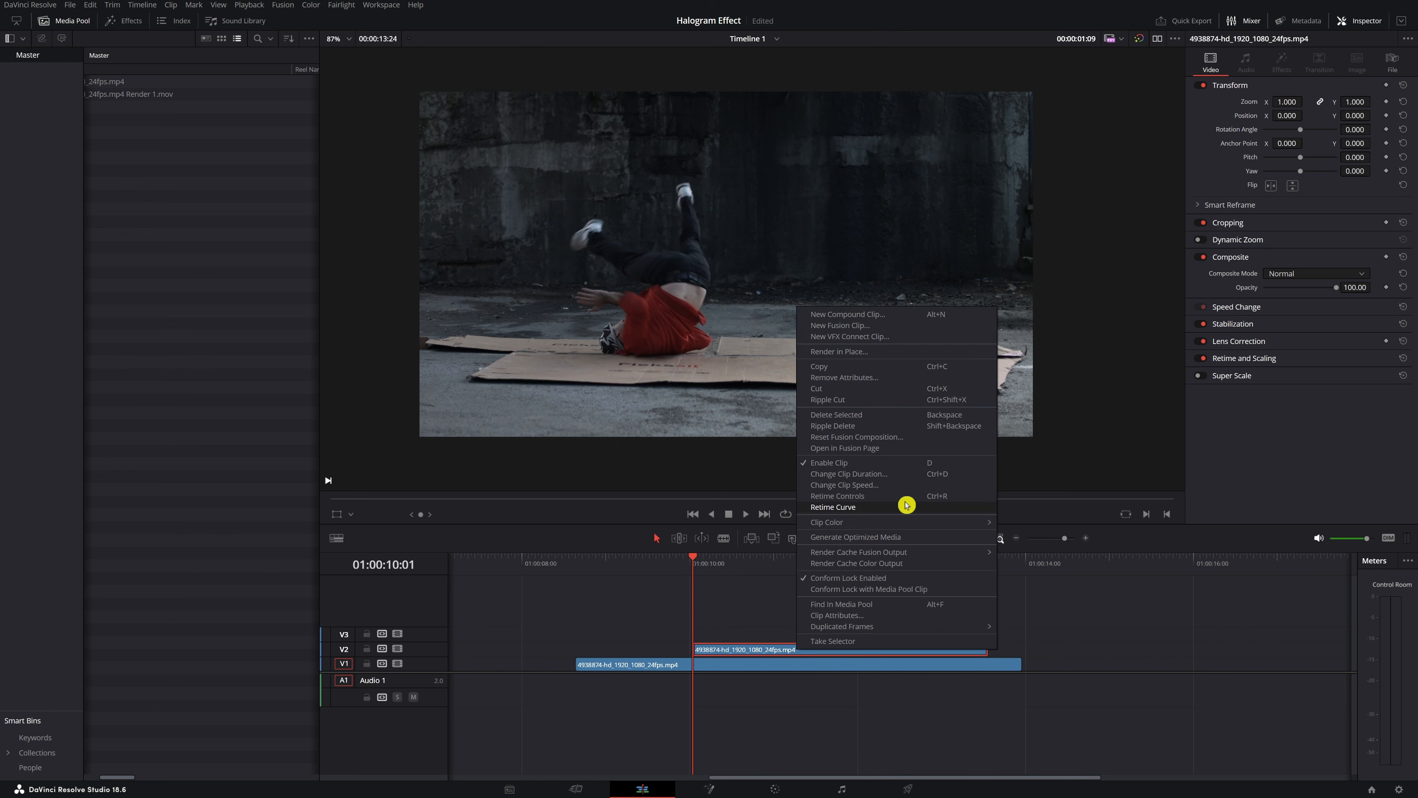
left_click(872, 354)
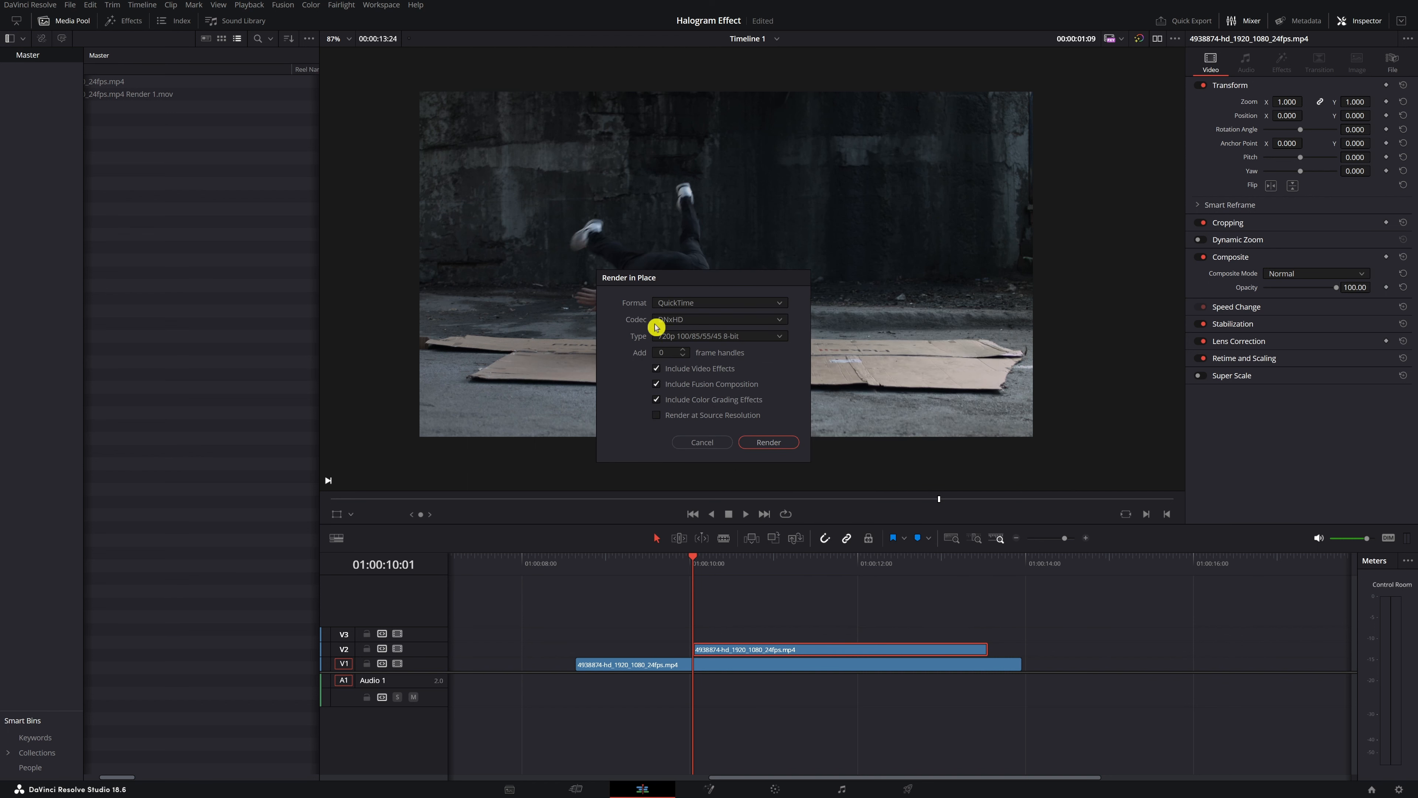
left_click(781, 442)
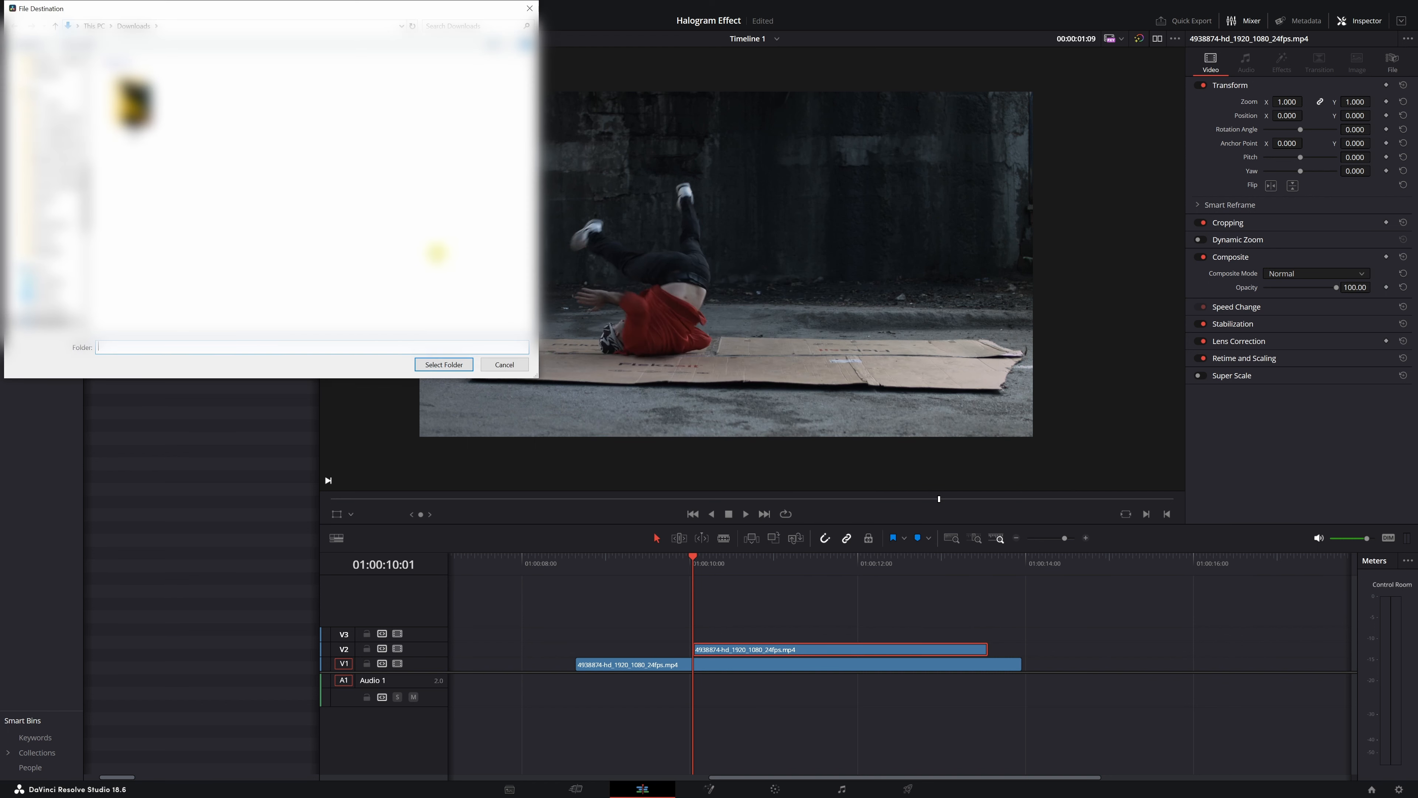
left_click(188, 297)
left_click(445, 365)
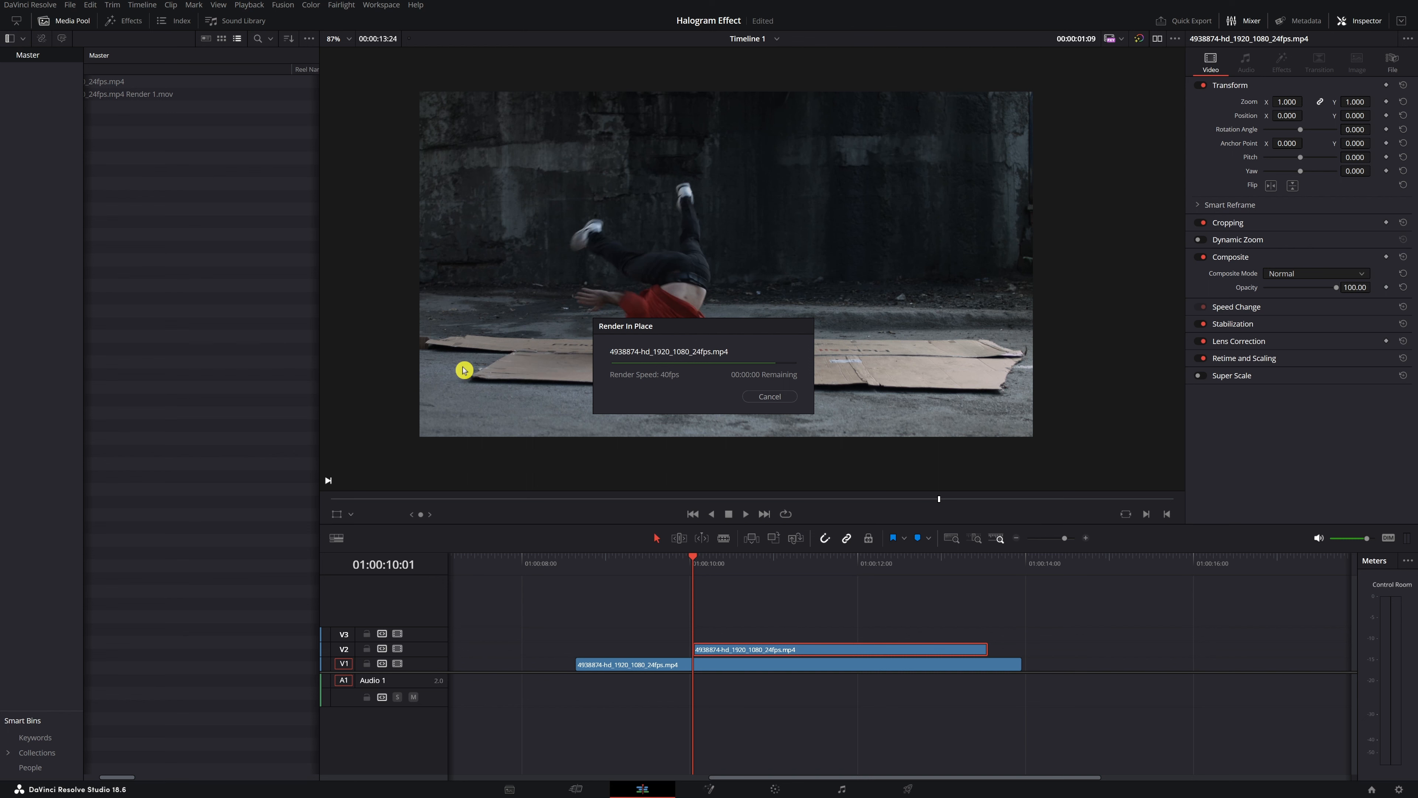
Step: Apply the Edge Detect effect to the rendered clip's node 01 in the Color page and preview it at 01:00:11:21
mouse_move(744, 574)
left_mouse_down()
mouse_move(916, 573)
mouse_move(752, 590)
left_mouse_up()
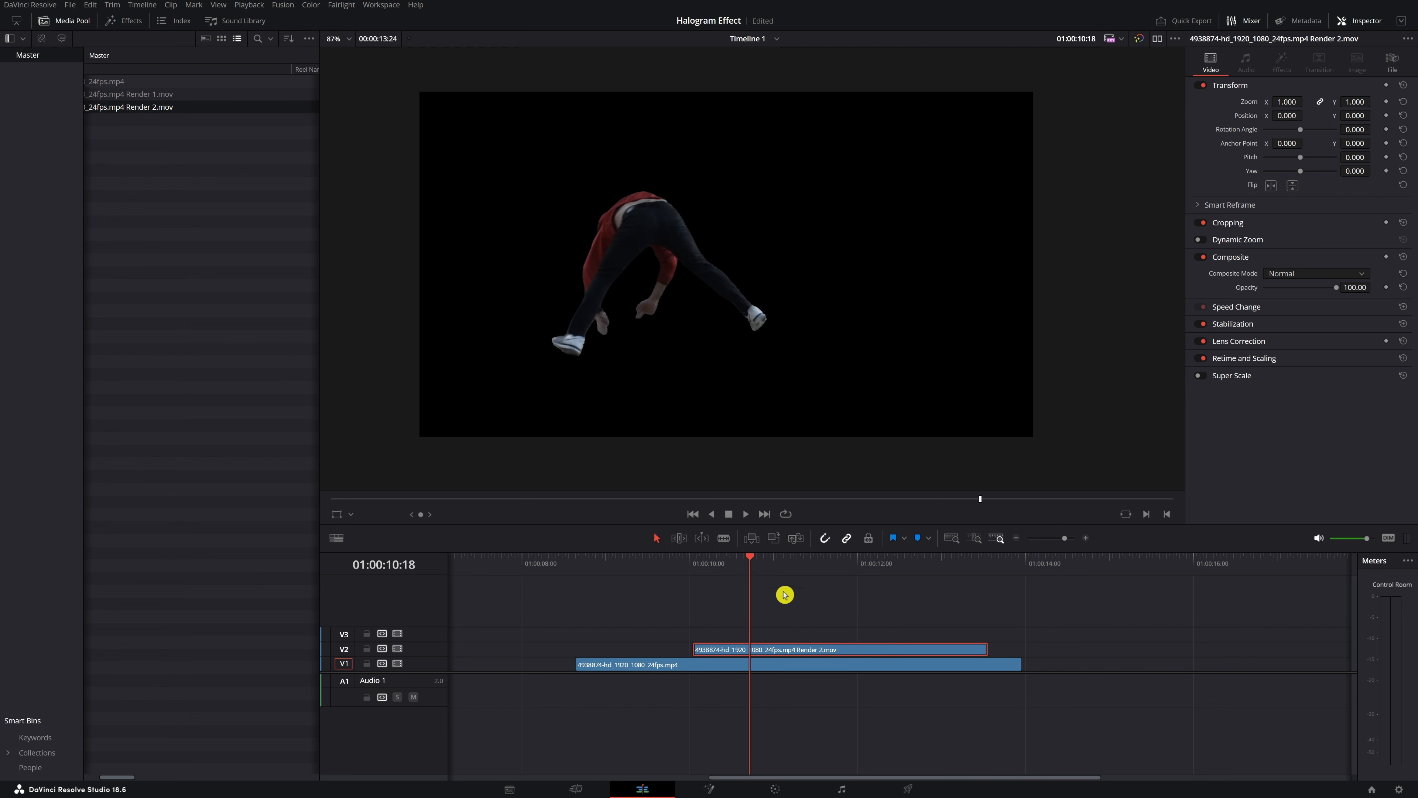
left_click(775, 788)
left_click_drag(888, 173, 847, 167)
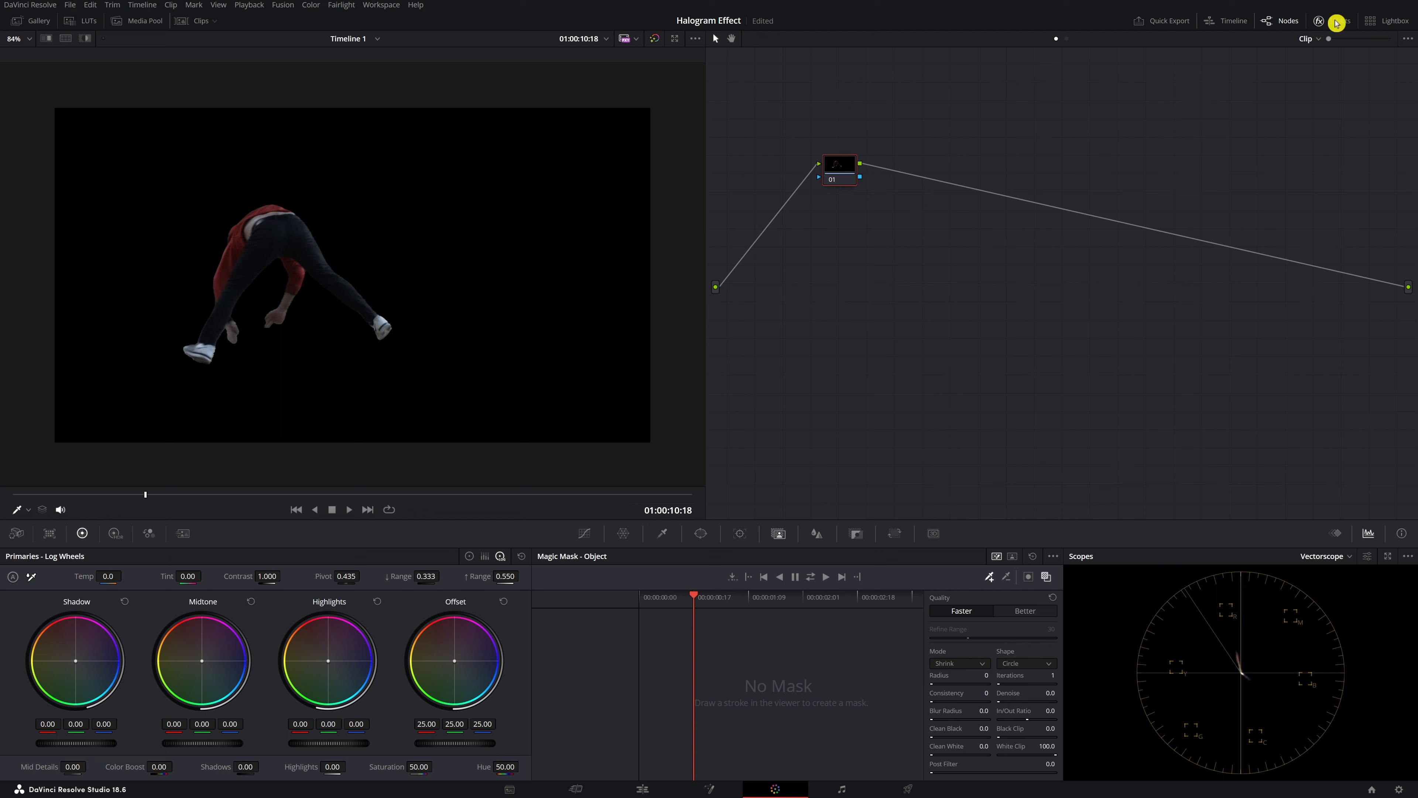
left_click(1336, 23)
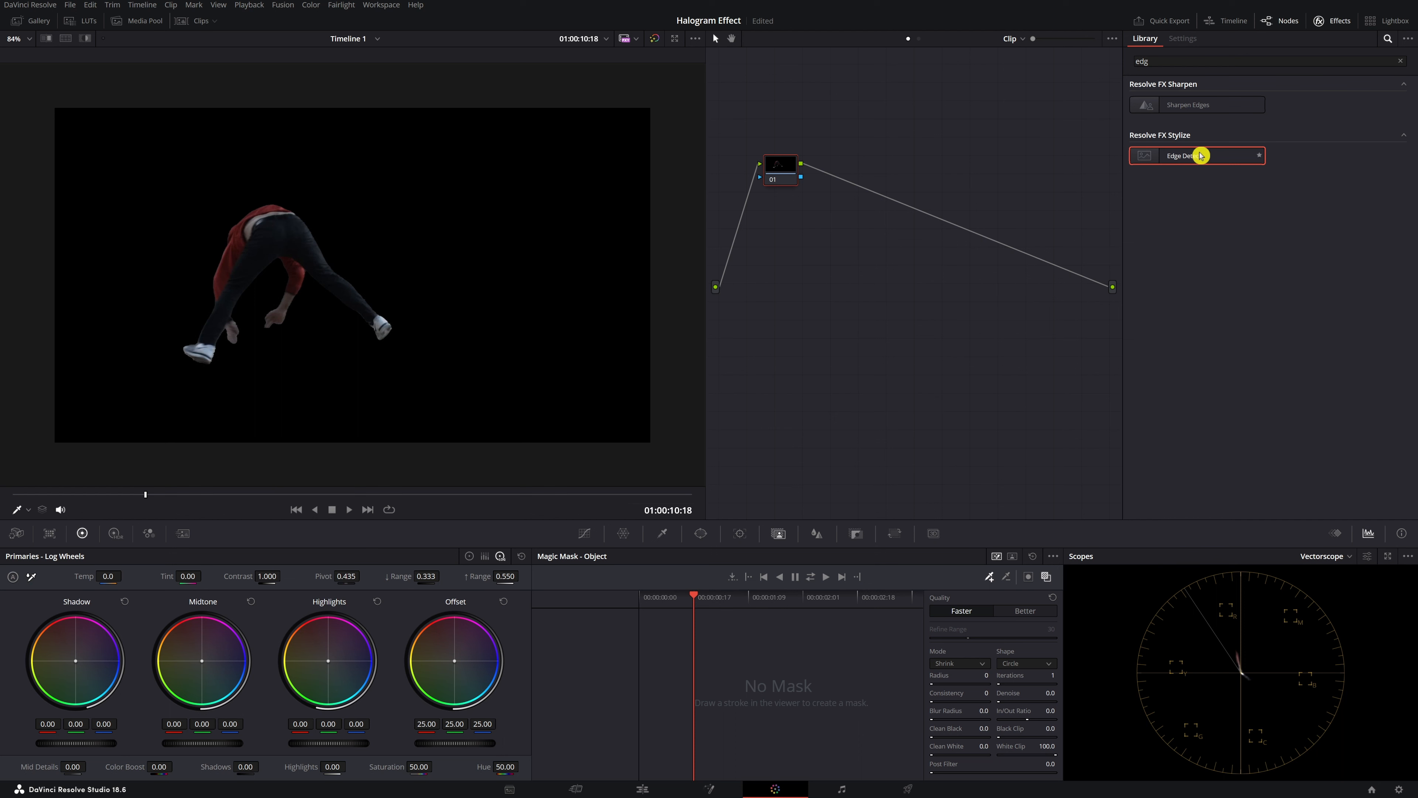
left_click_drag(1195, 157, 773, 174)
left_click(238, 501)
left_click_drag(238, 501, 364, 501)
left_click_drag(772, 168, 797, 176)
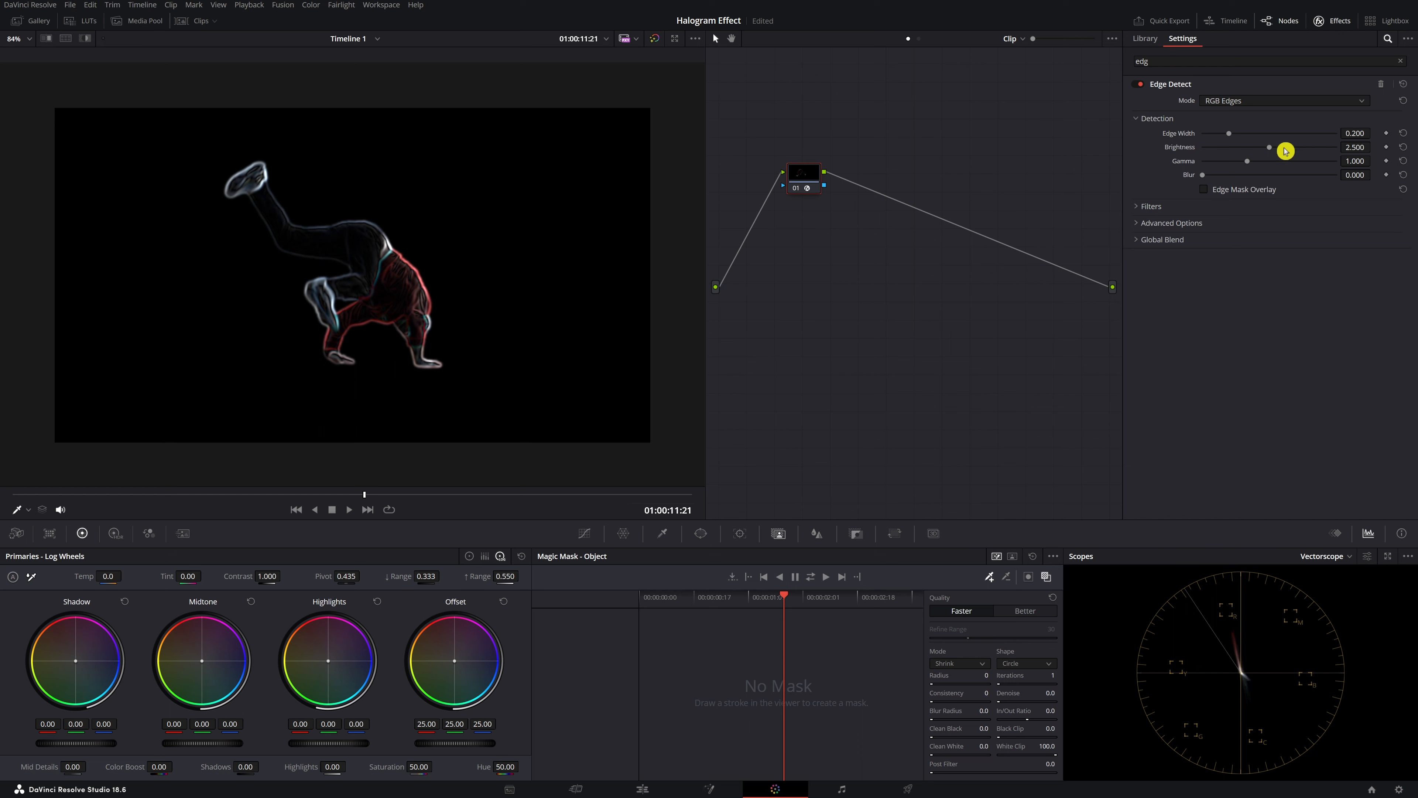
Step: Set Edge Detect to Grayscale Edges mode and change its edge color to bright magenta
left_click(1232, 101)
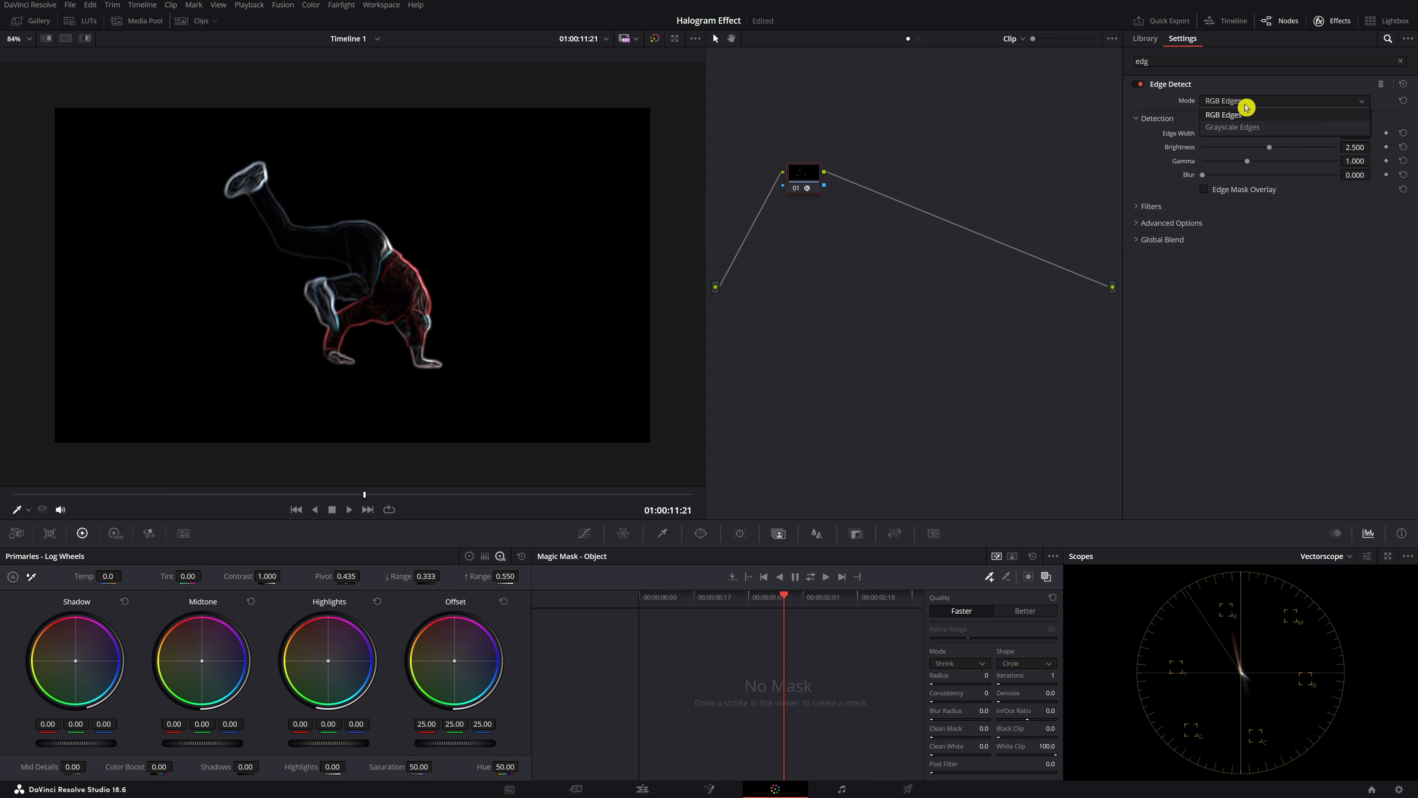
left_click(1259, 131)
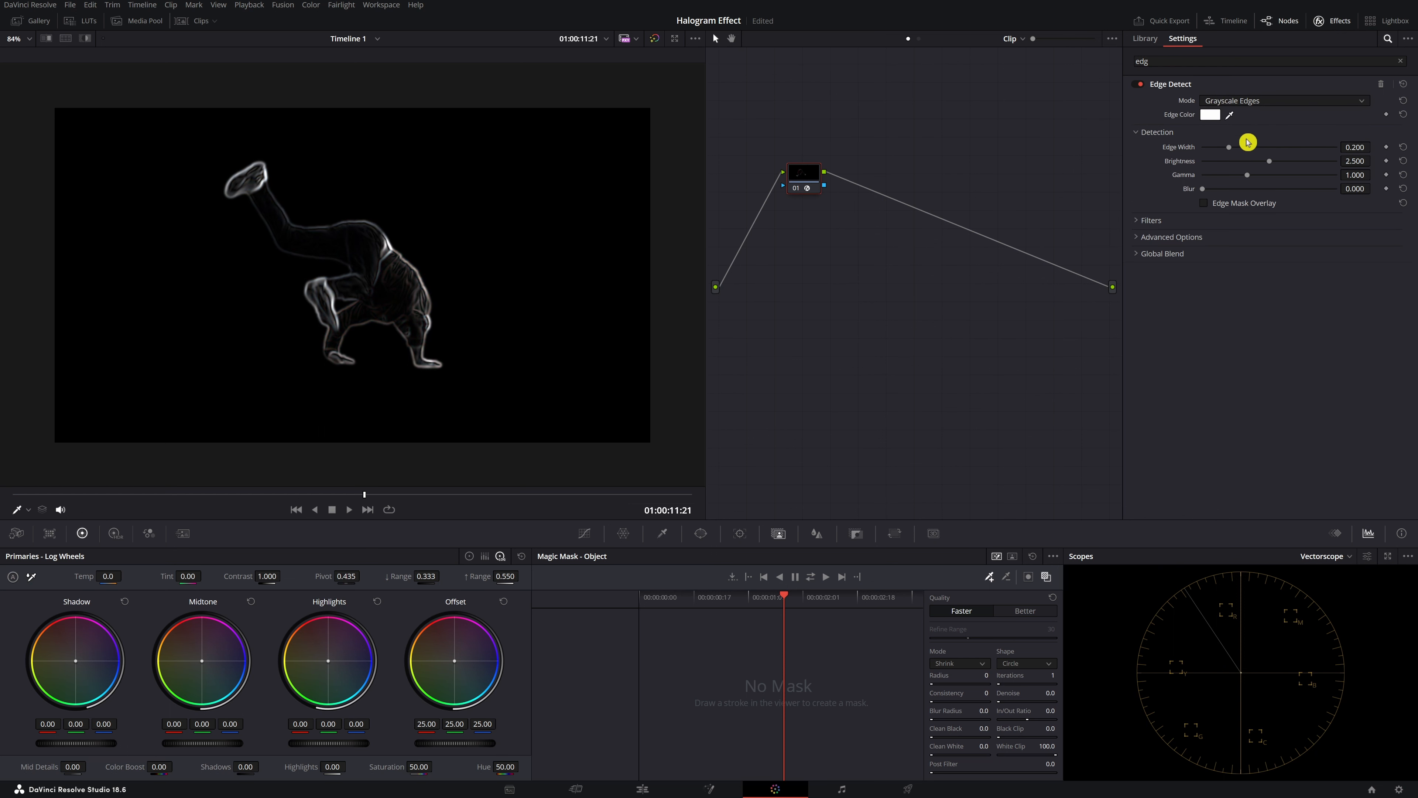
left_click(1209, 117)
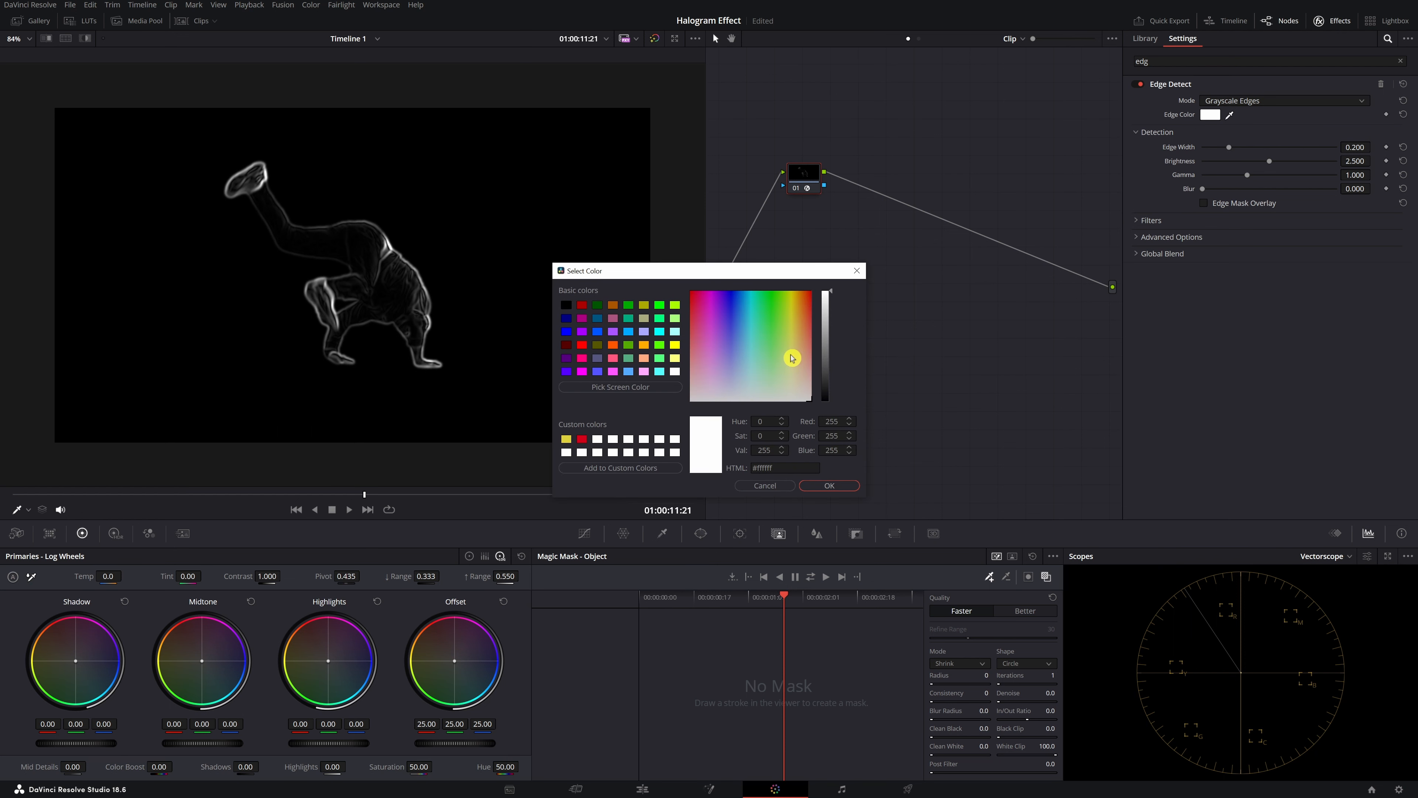
left_click(712, 335)
left_click_drag(709, 328, 710, 292)
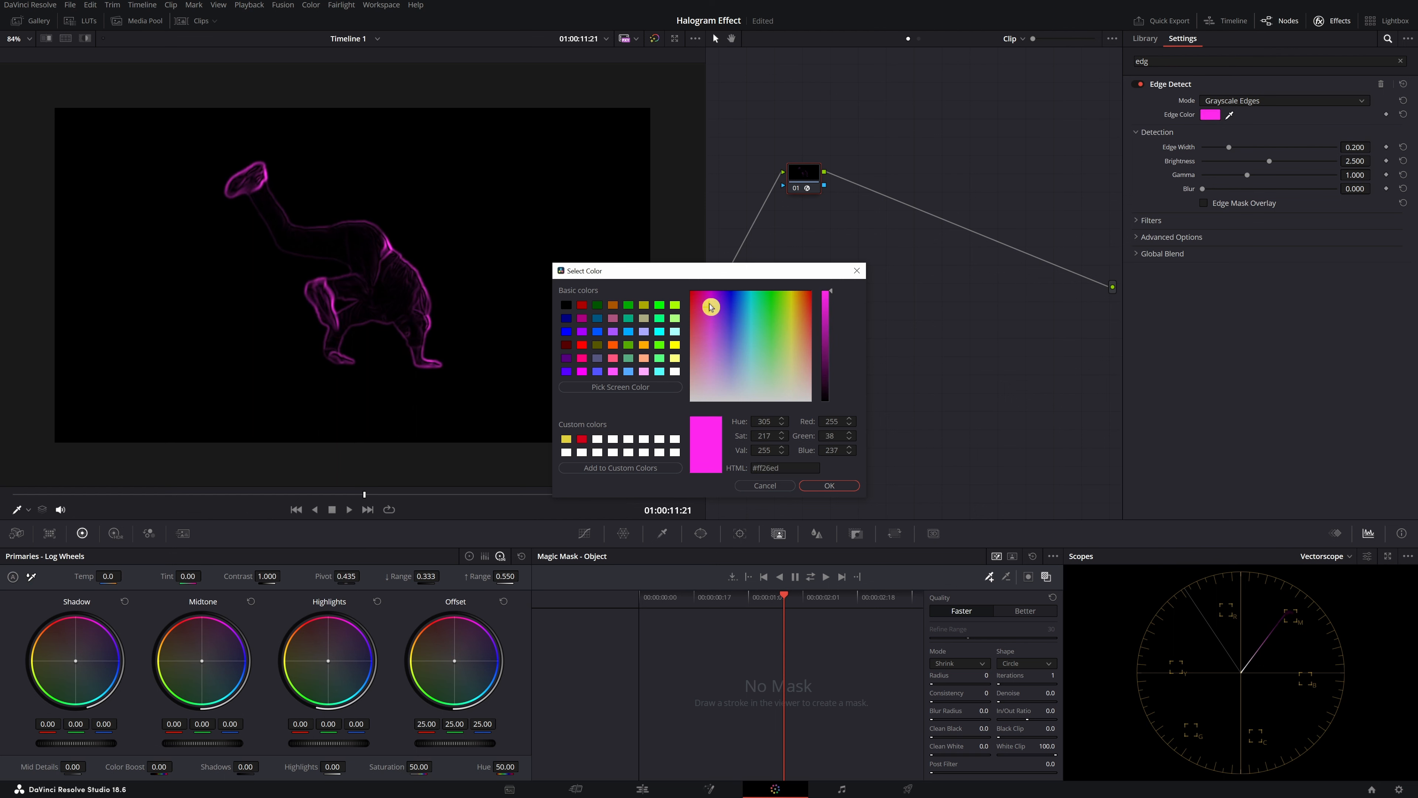
left_click(833, 487)
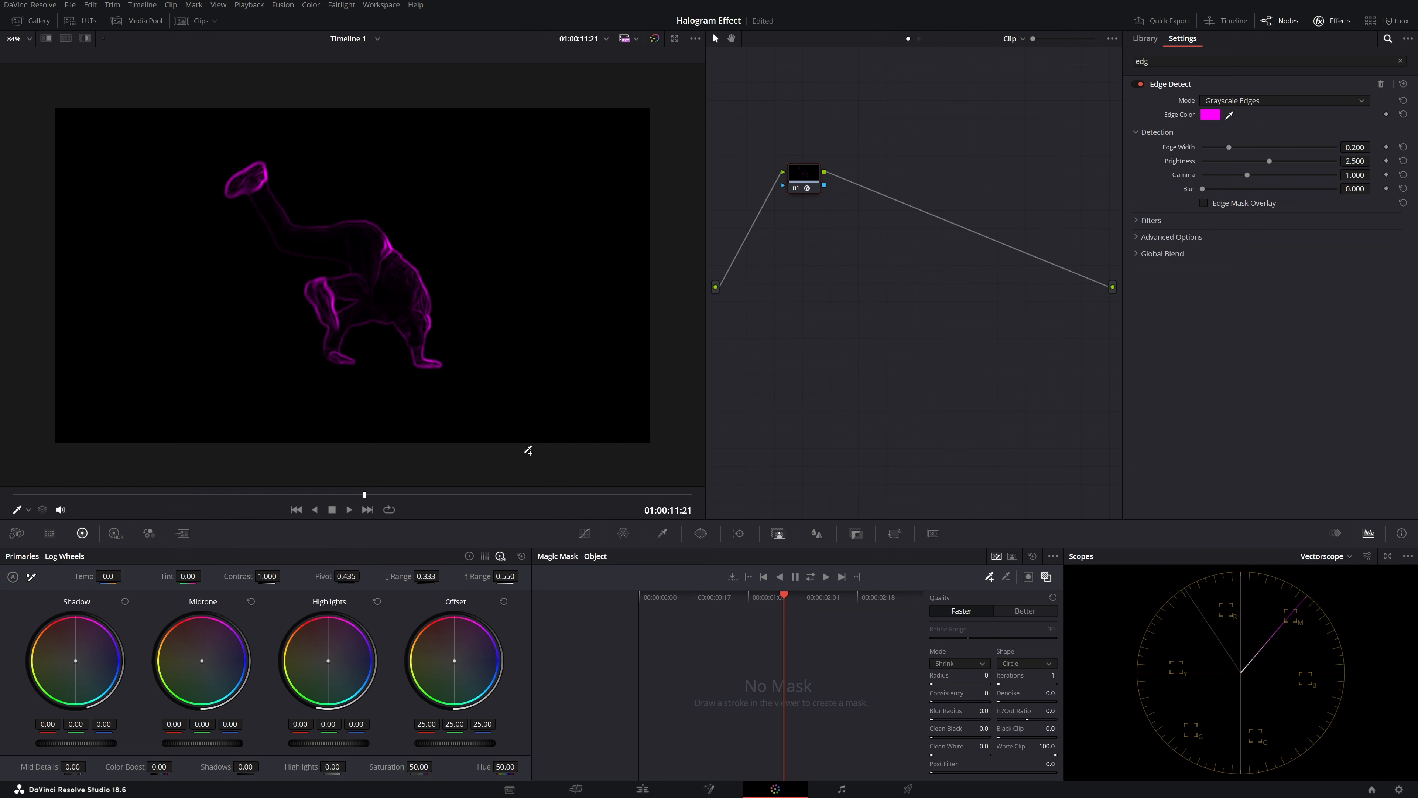
Step: Add a serial node after the Edge Detect node and space the two nodes apart
left_click_drag(800, 182, 811, 198)
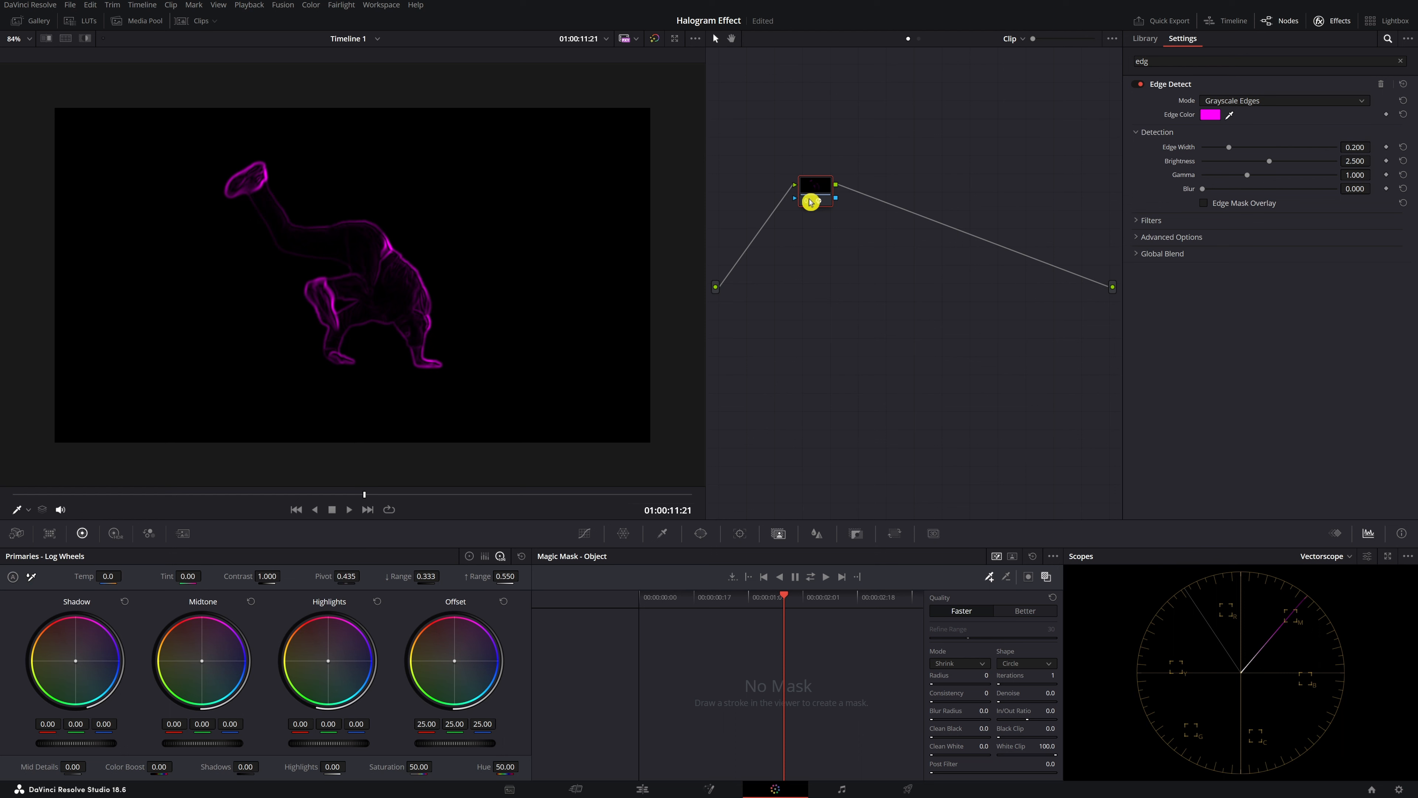
key("alt+s")
left_click_drag(861, 193, 909, 184)
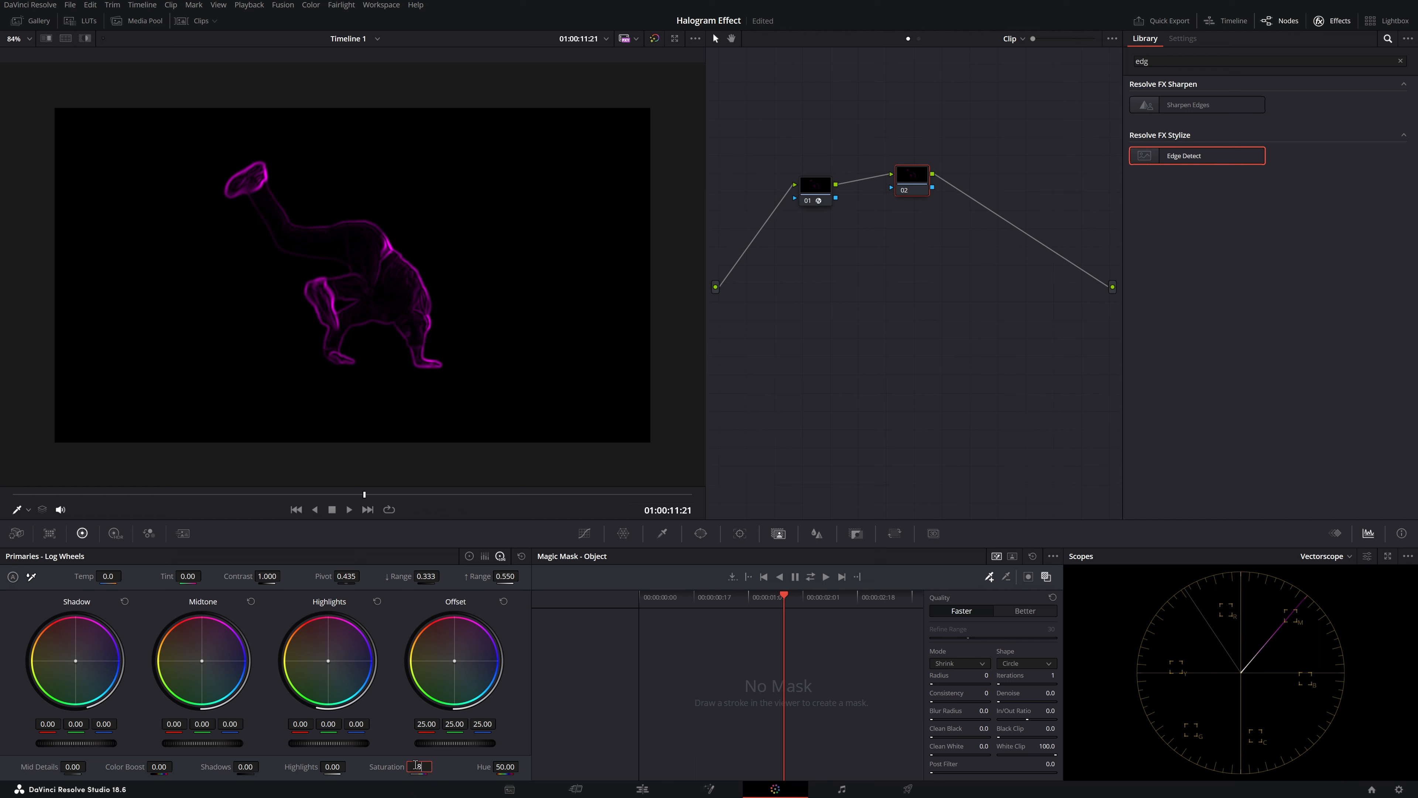
Step: Set the second node's saturation to 80 and change the rendered V2 clip's composite mode to Screen on the Edit page
key("Return")
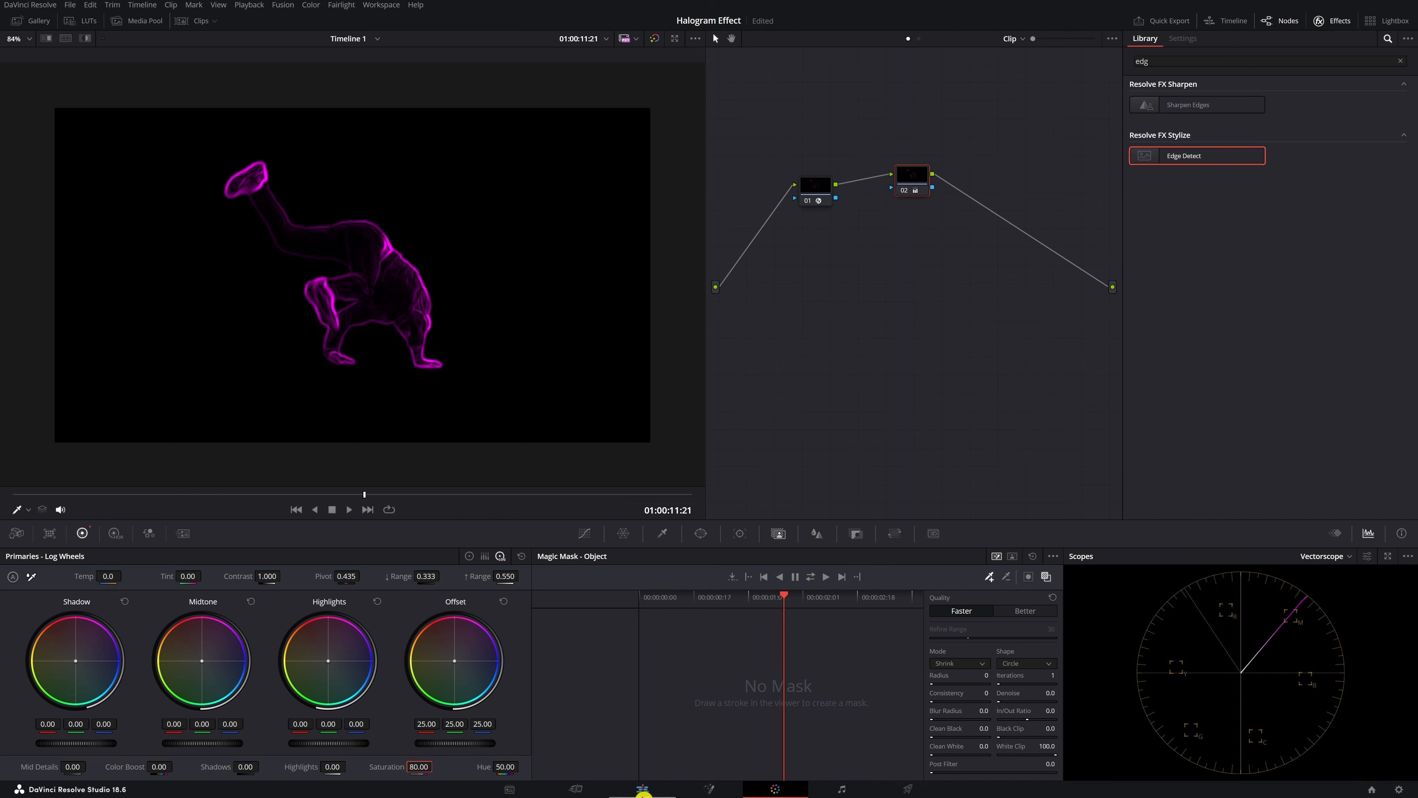
left_click(642, 789)
left_click(725, 559)
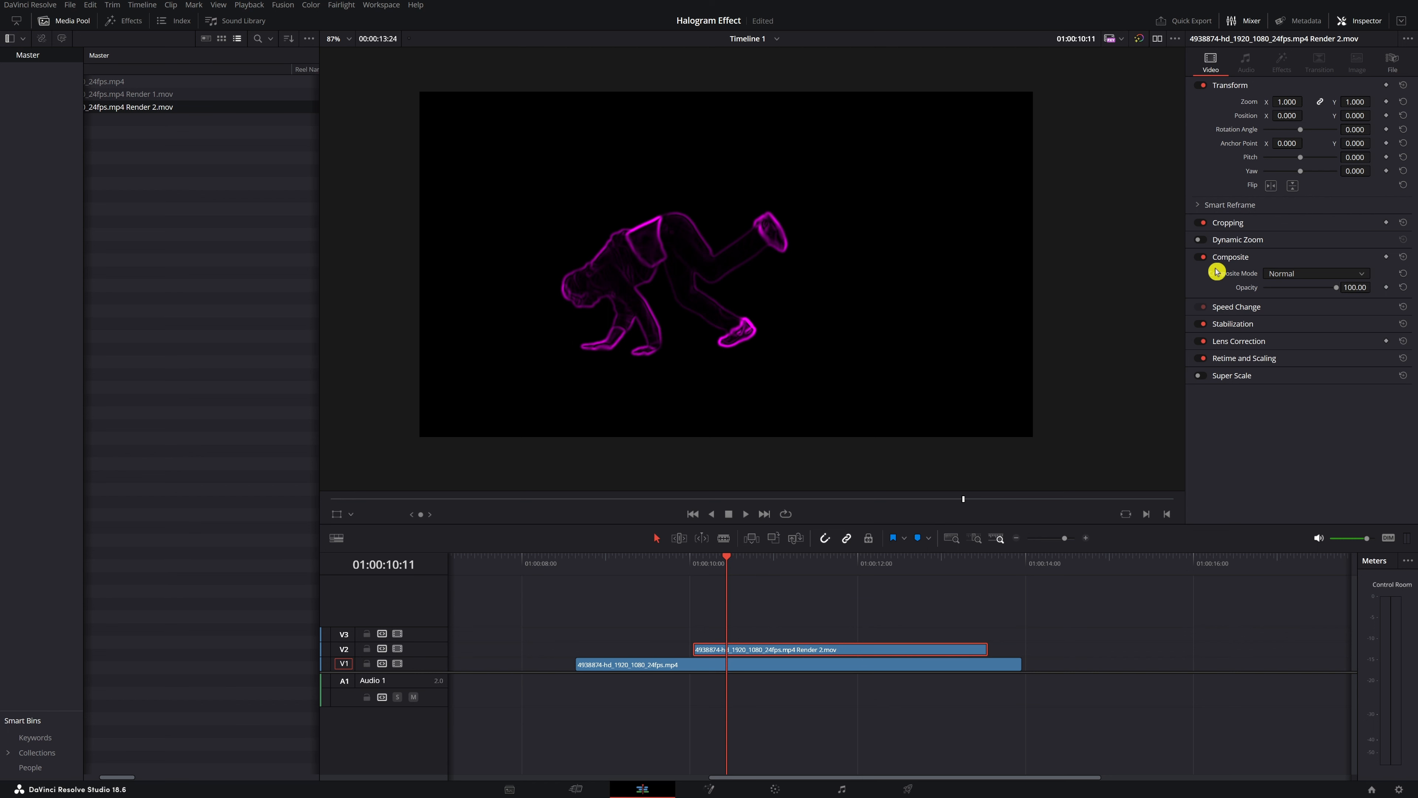
left_click(1312, 273)
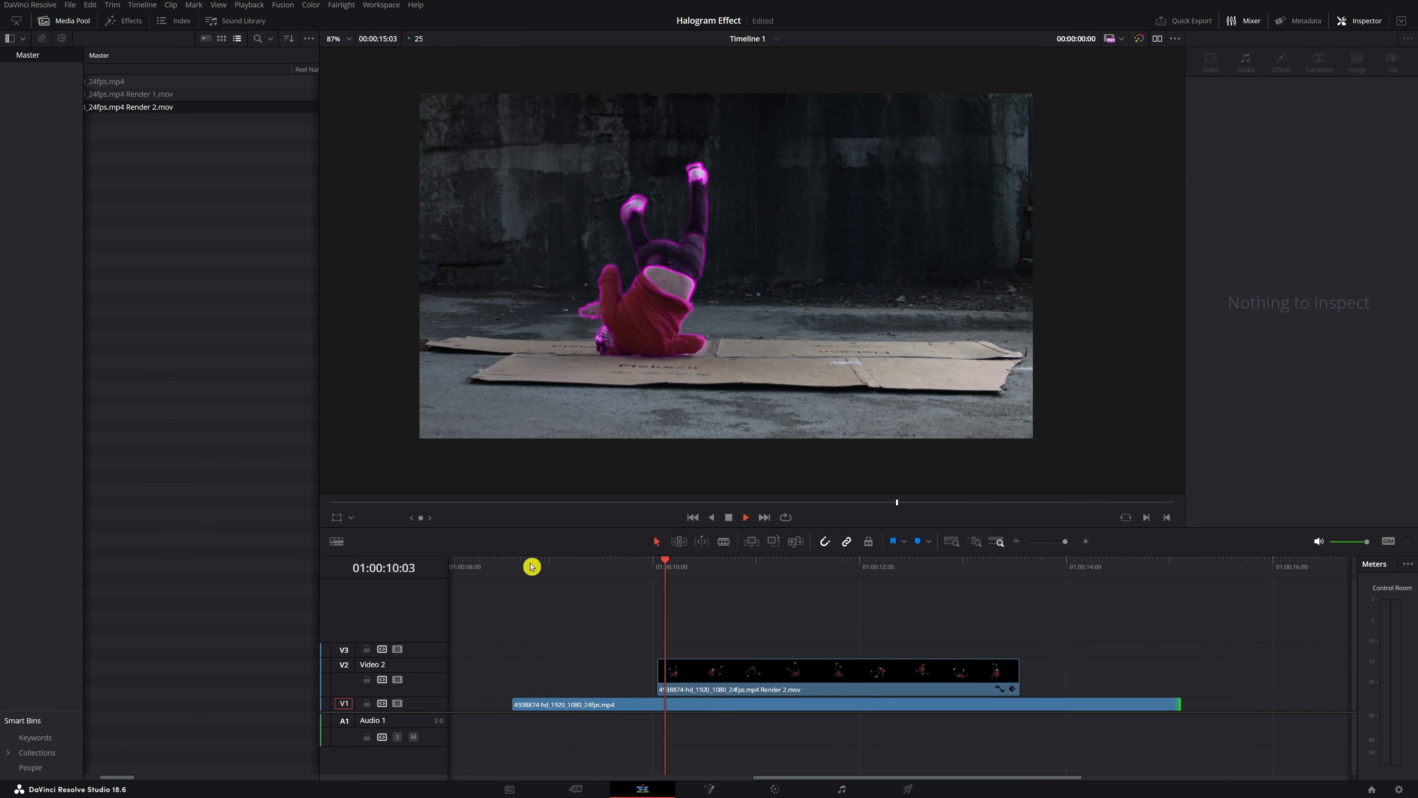
Step: Play the composited footage from the start of the V1 clip at 01:00:08:16 to check the magenta outline
left_click(511, 569)
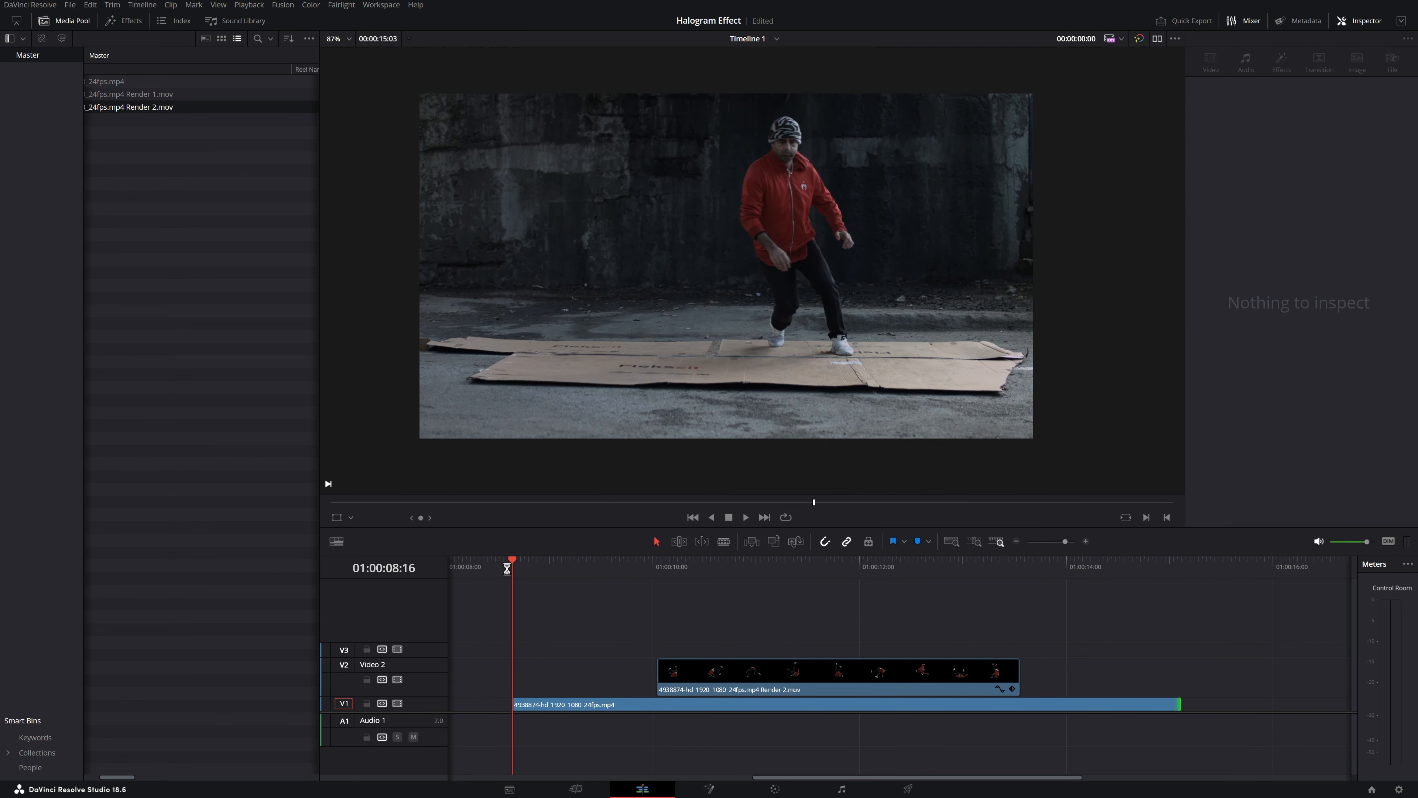
key("space")
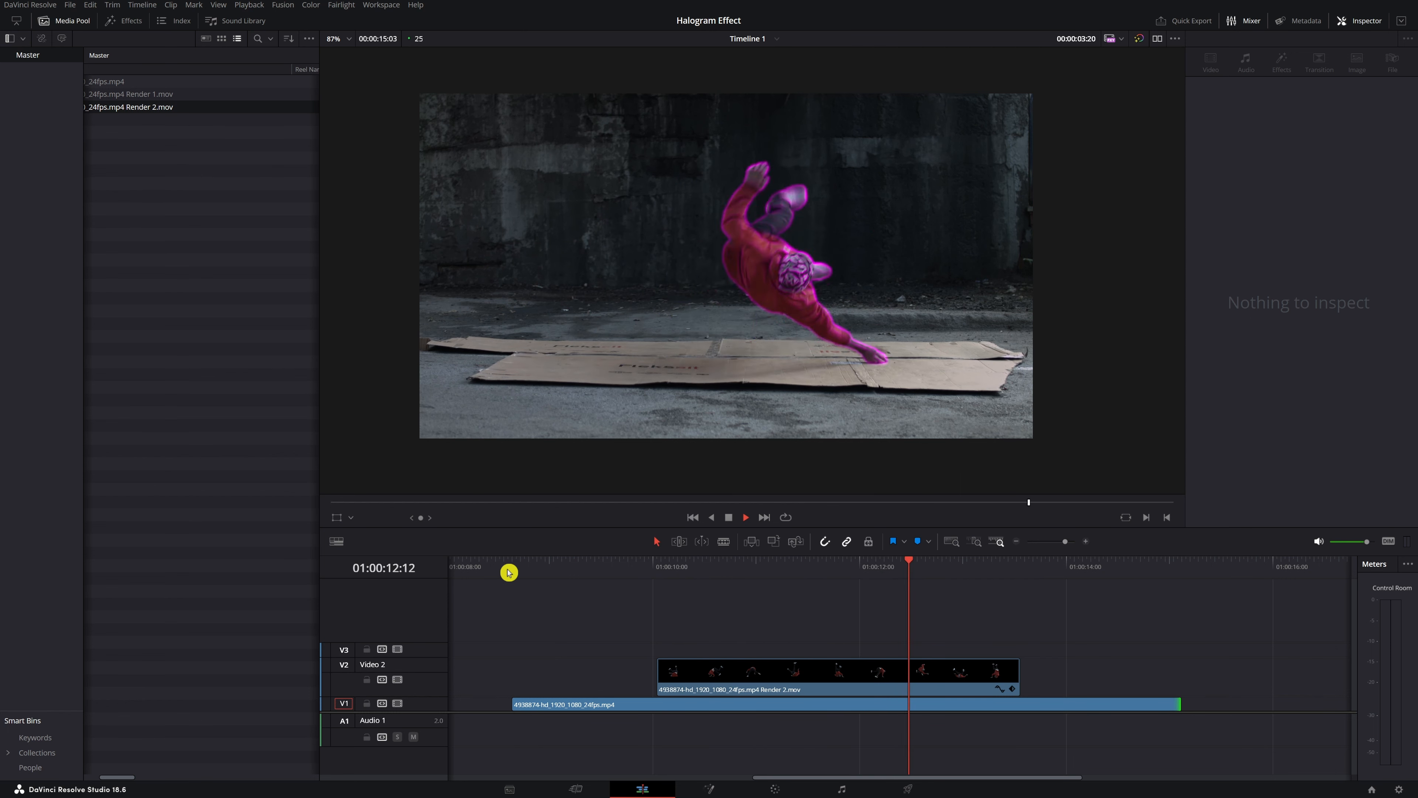
key("space")
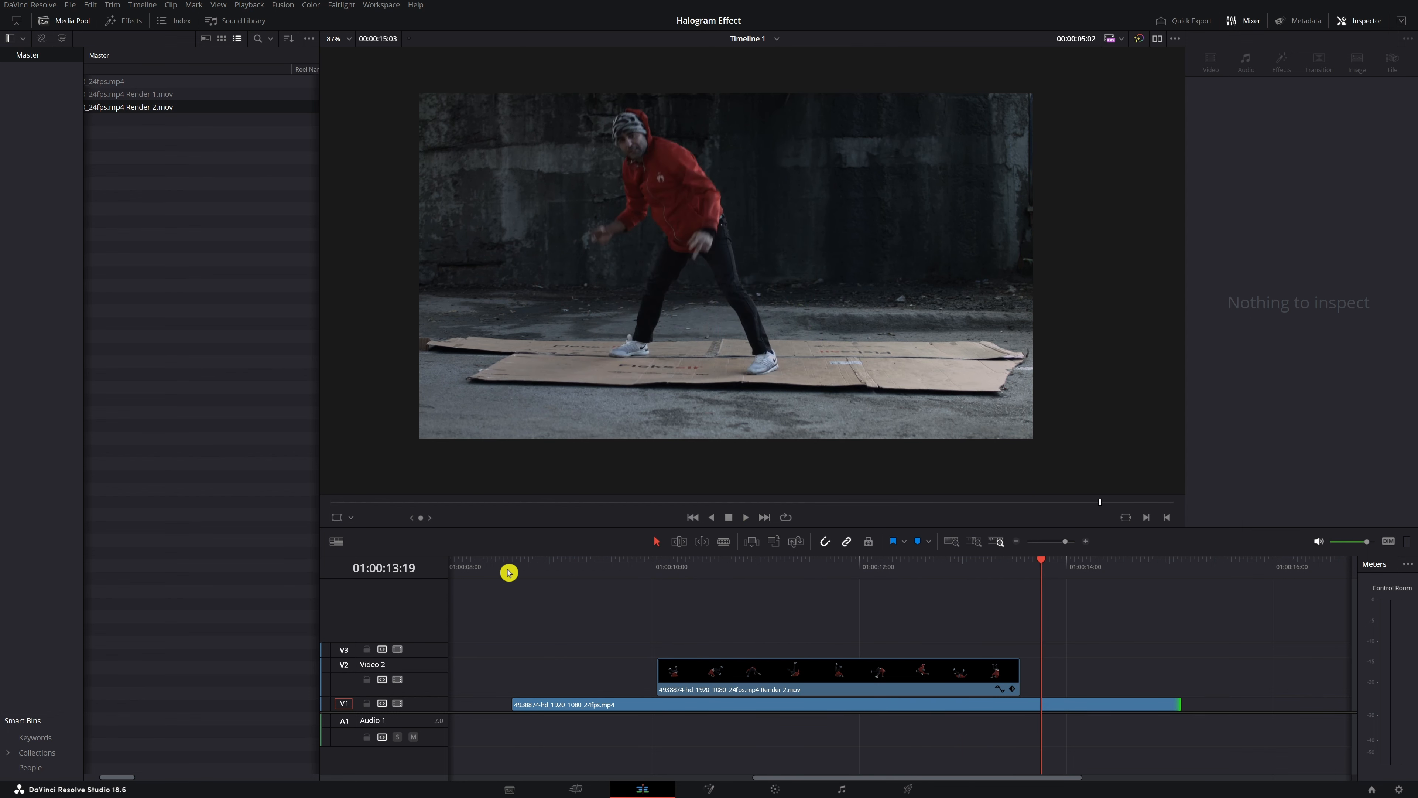
Step: Add a Position keyframe to the rendered V2 clip at 01:00:11:00
left_click(669, 570)
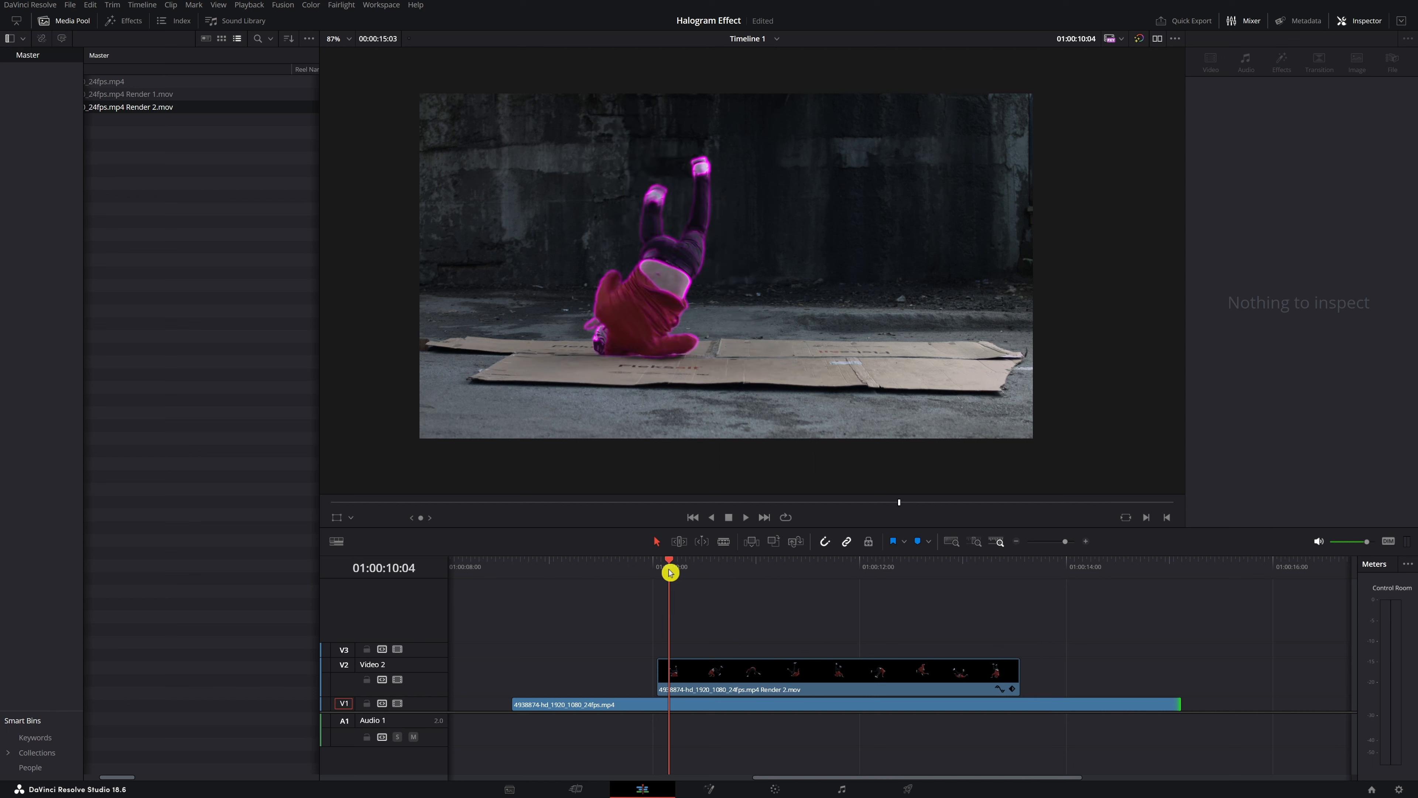
left_click(694, 668)
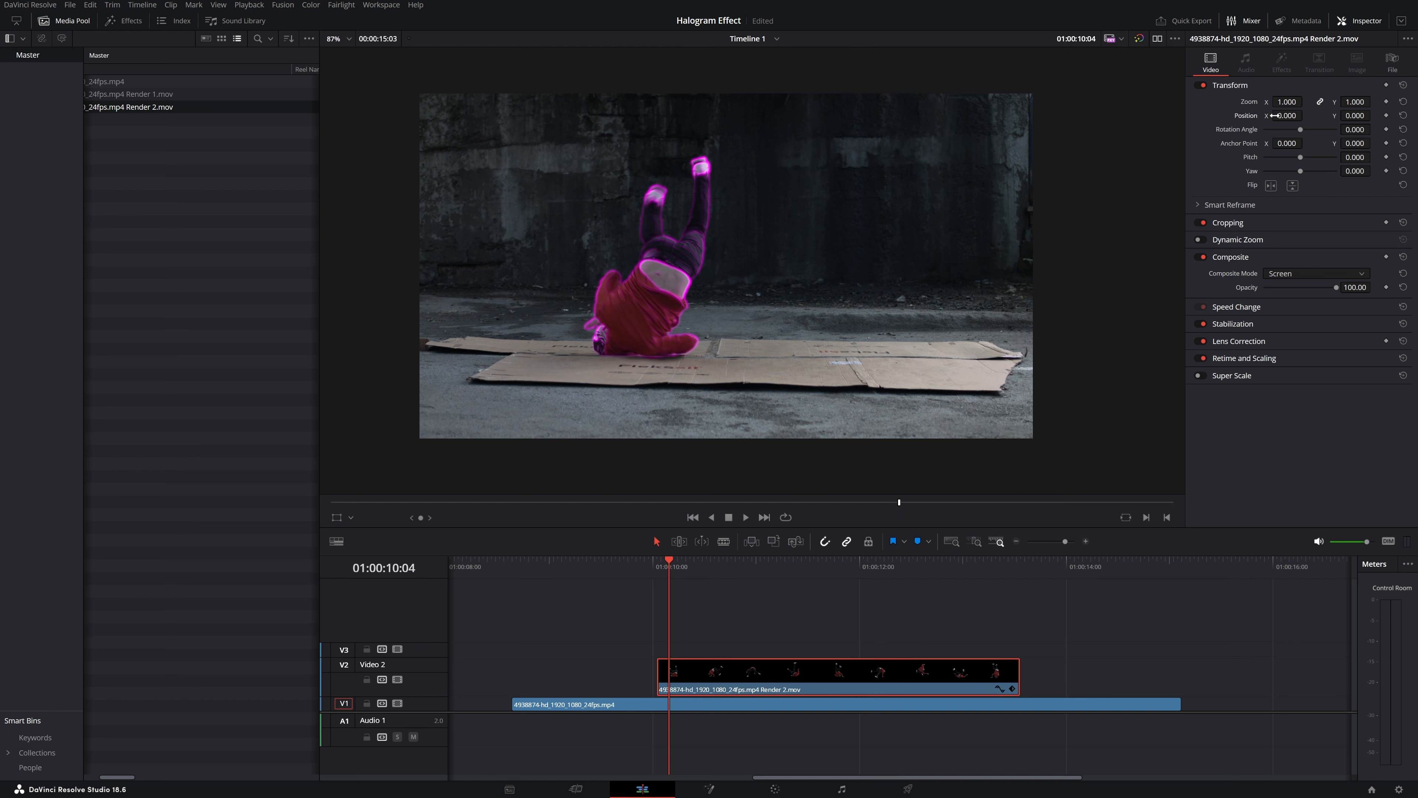
left_click_drag(1306, 115, 1368, 115)
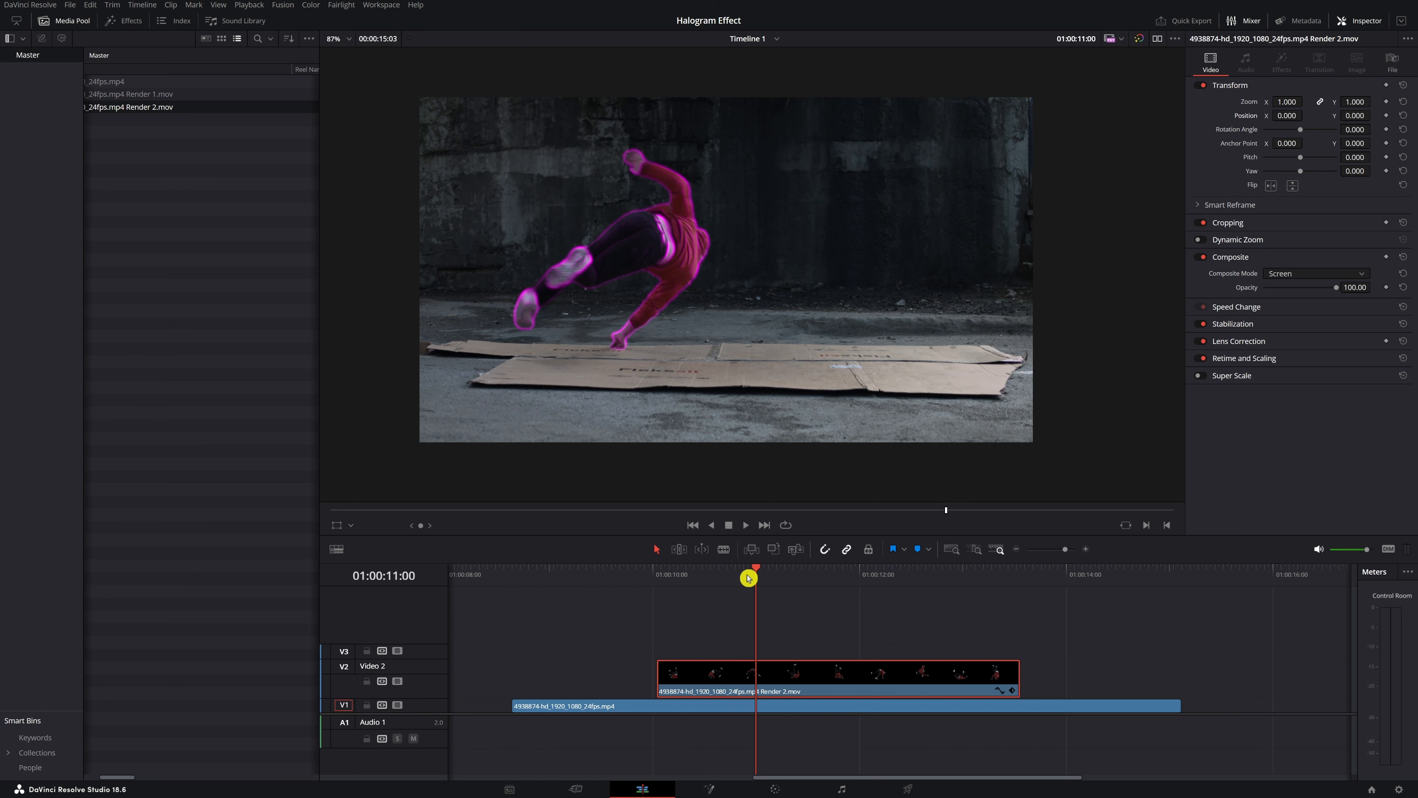
key("Left")
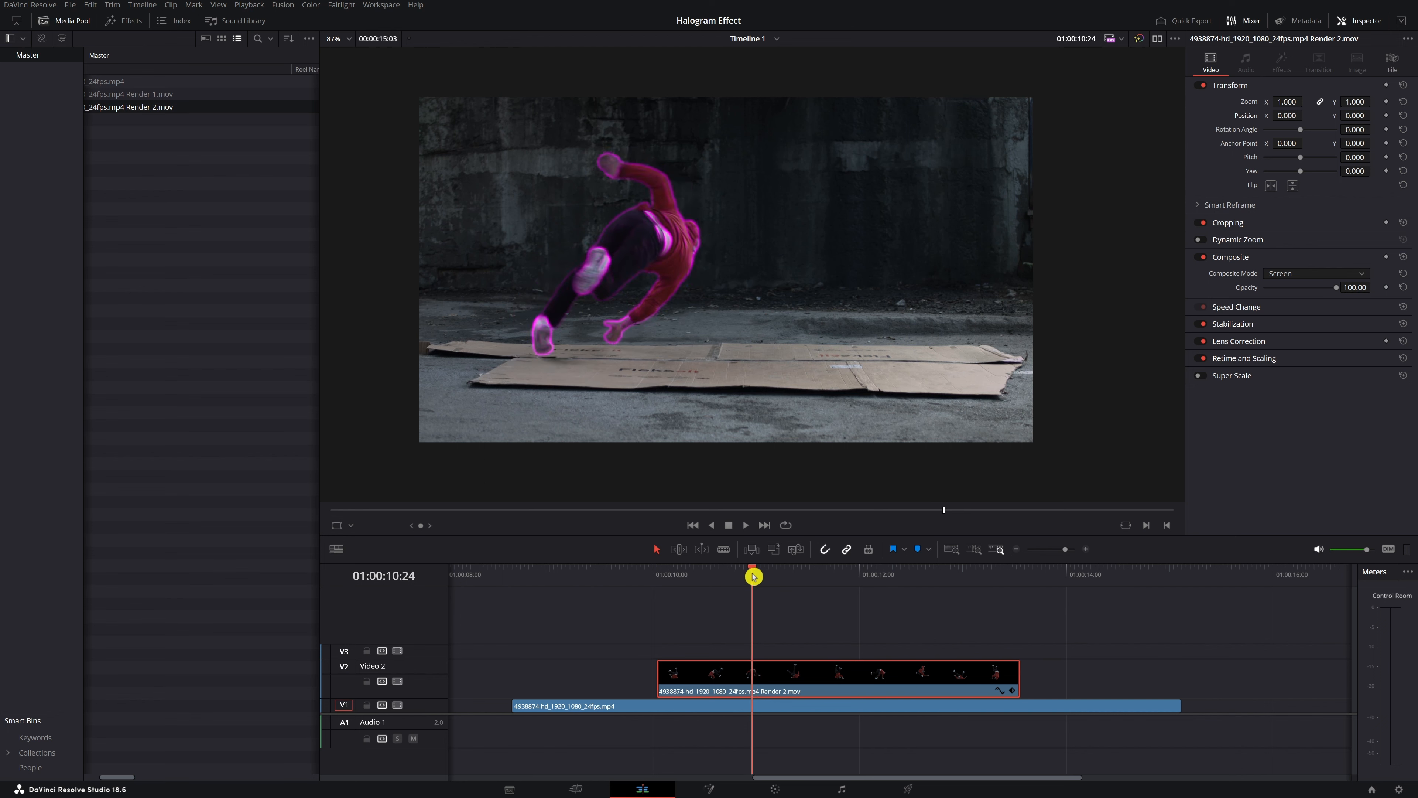
mouse_move(748, 582)
left_mouse_down()
mouse_move(734, 586)
mouse_move(759, 586)
left_mouse_up()
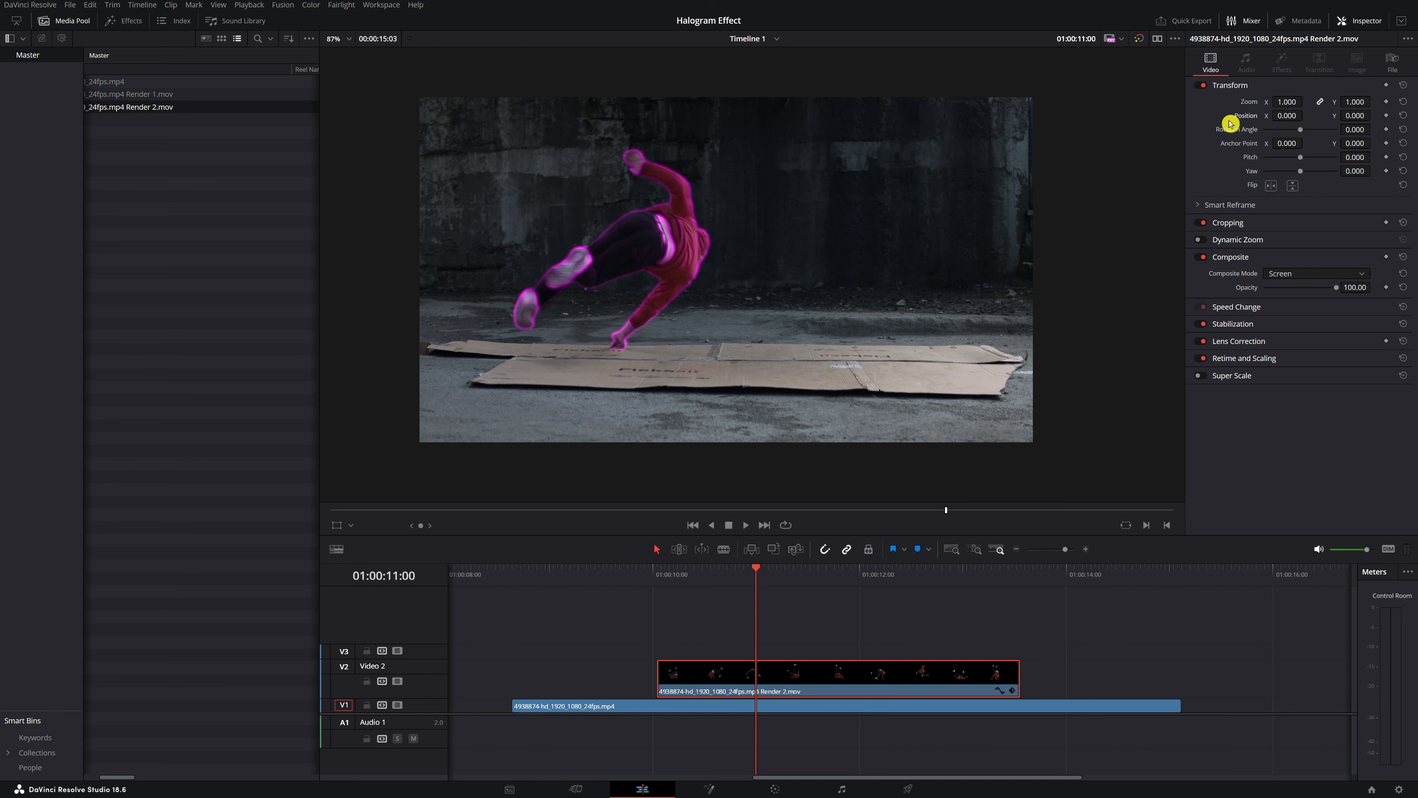
left_click(1386, 116)
Step: Keyframe the V2 clip's Position X at 540 at 01:00:11:12 to shift the outline to the dancer's right
left_click_drag(766, 572, 806, 576)
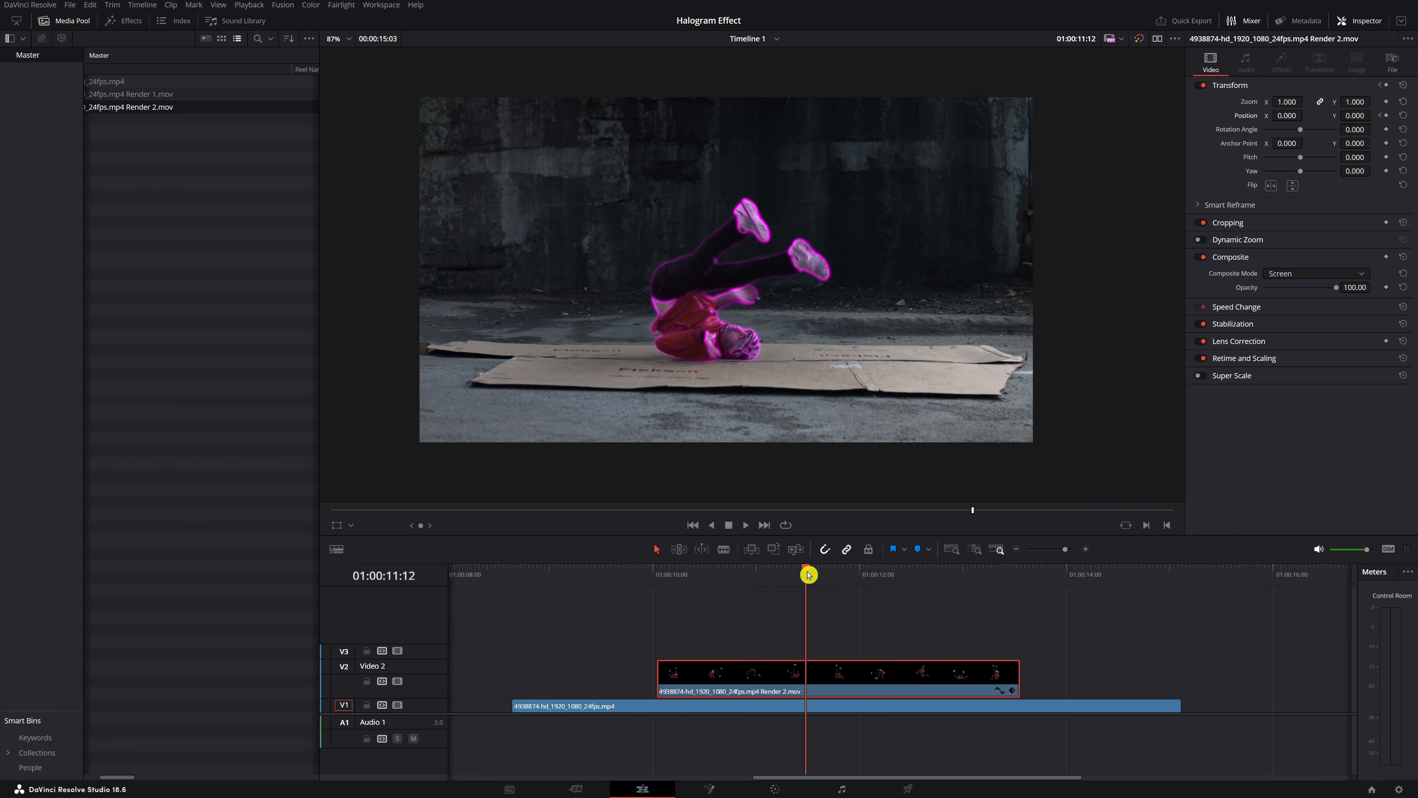
left_click(802, 686)
left_click(1387, 115)
left_click_drag(1283, 116, 1306, 116)
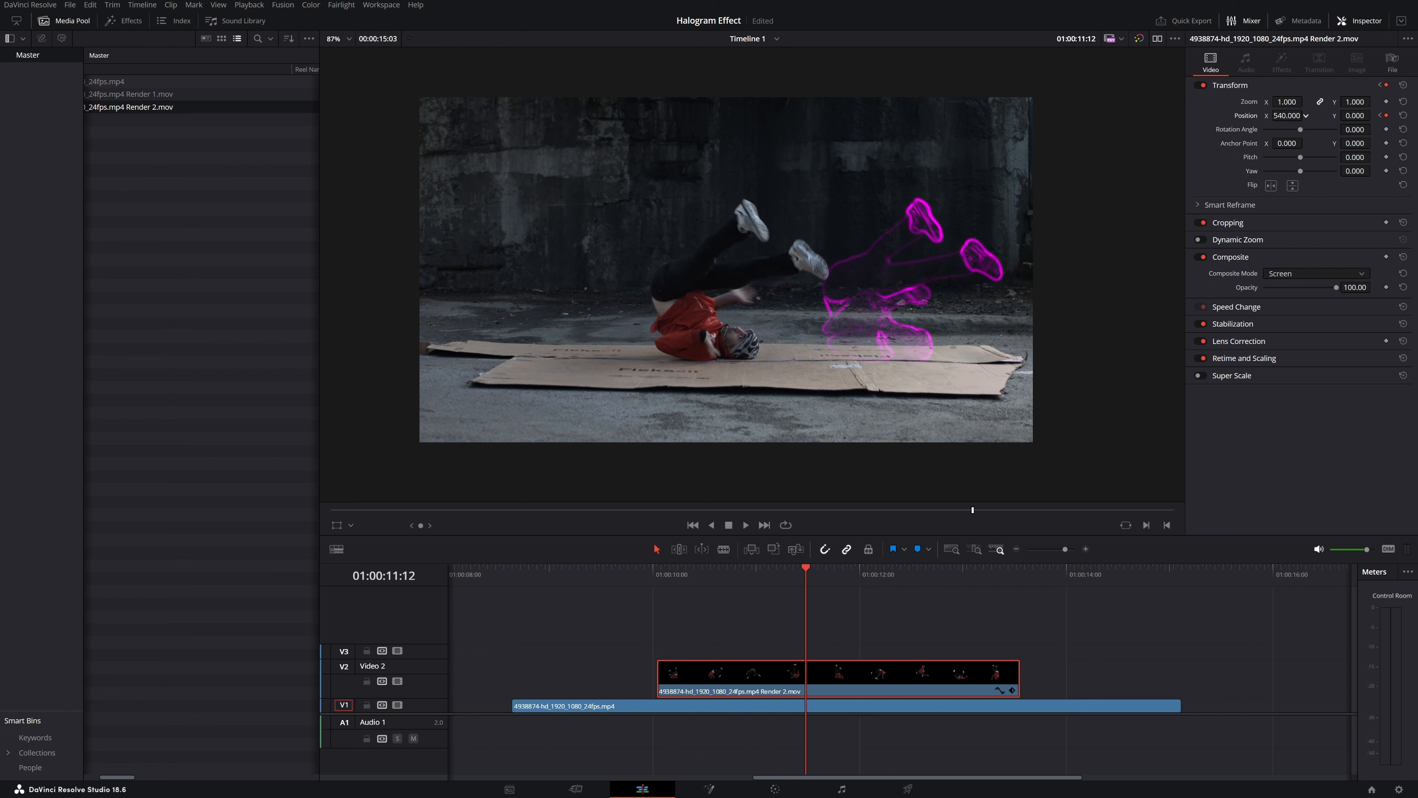
Step: Play the timeline from the start of the V2 clip to check the outline's sideways movement
left_click(659, 591)
key("space")
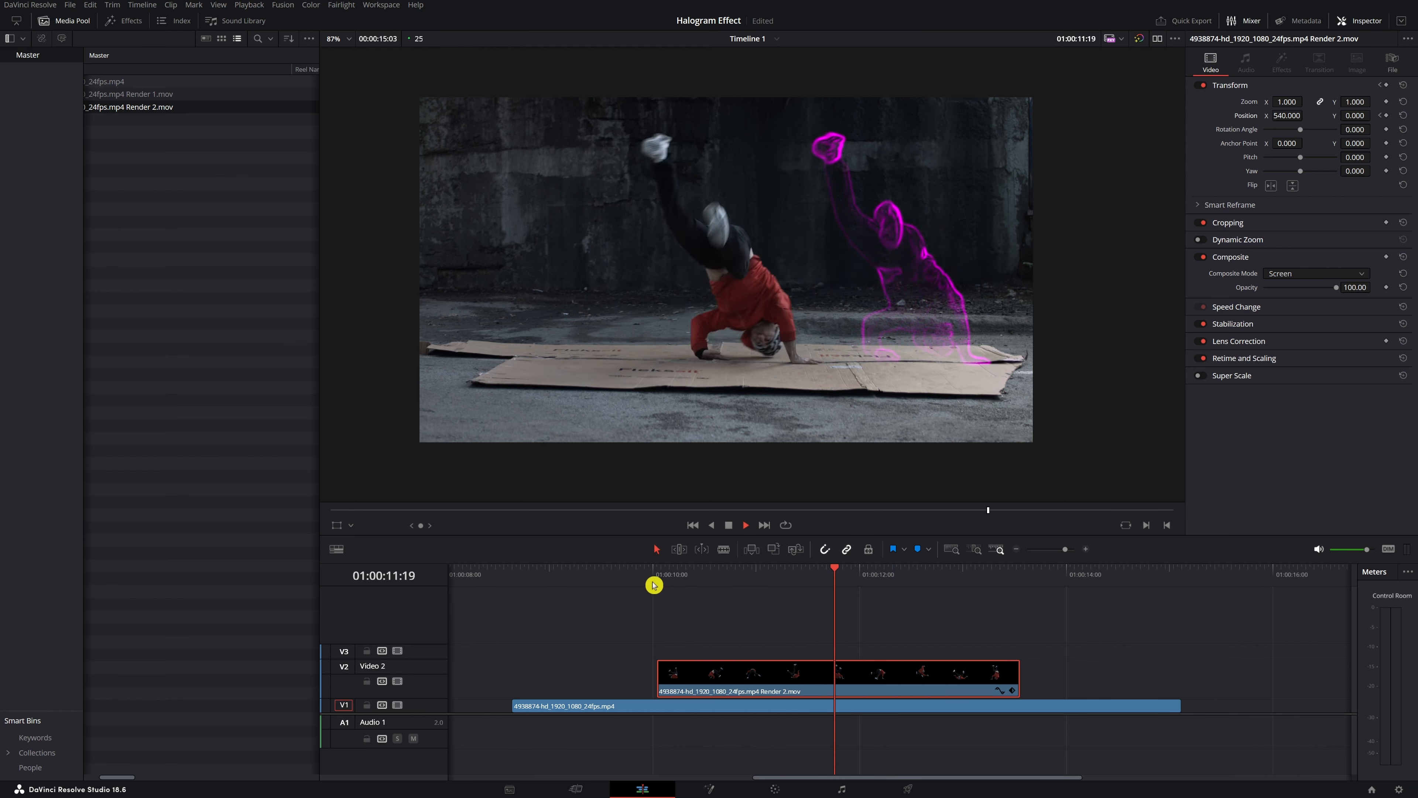
key("space")
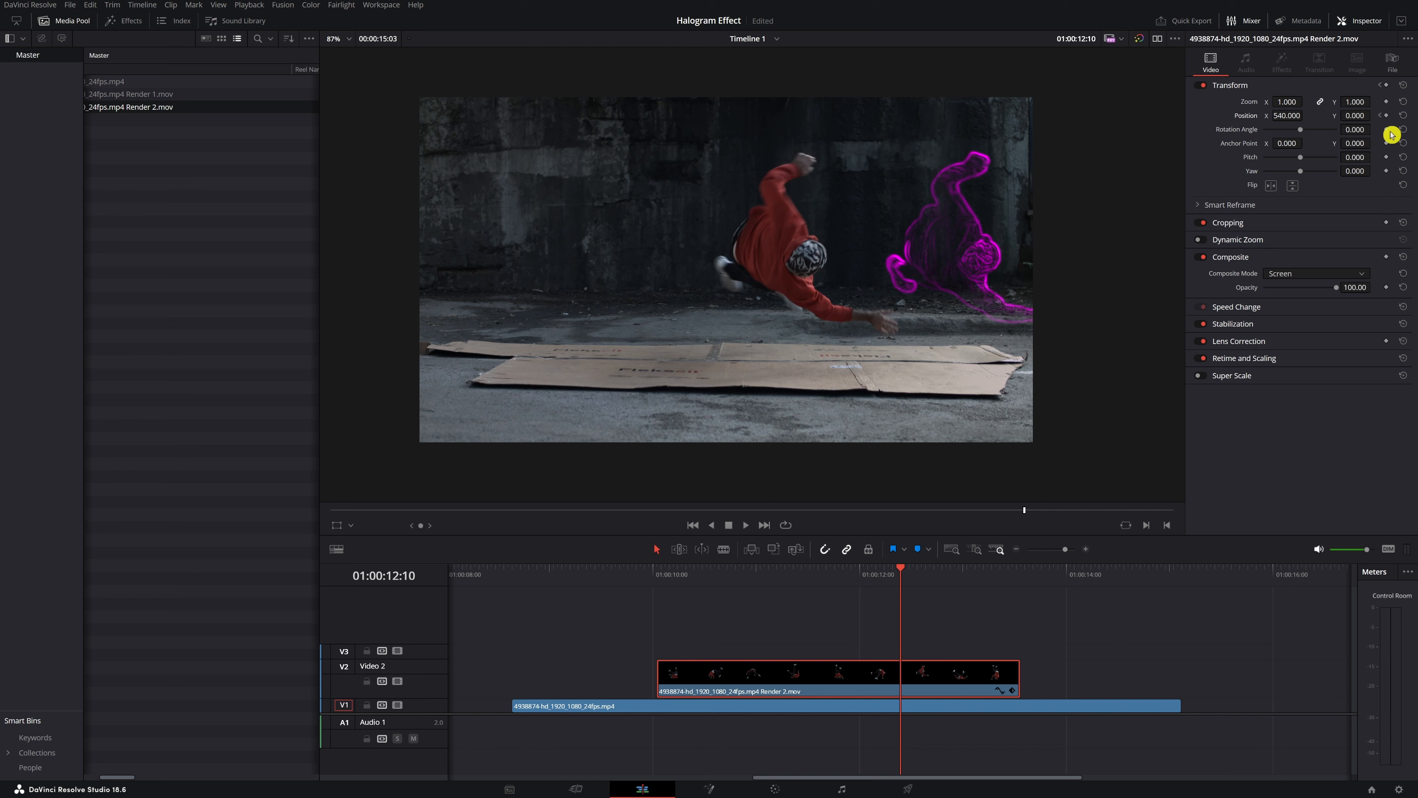
Step: Hold the V2 outline's offset with a Position keyframe at 01:00:12:10 and bring it back over the dancer at 01:00:13:04
left_click(905, 577)
left_click(955, 569)
left_click_drag(955, 569, 981, 564)
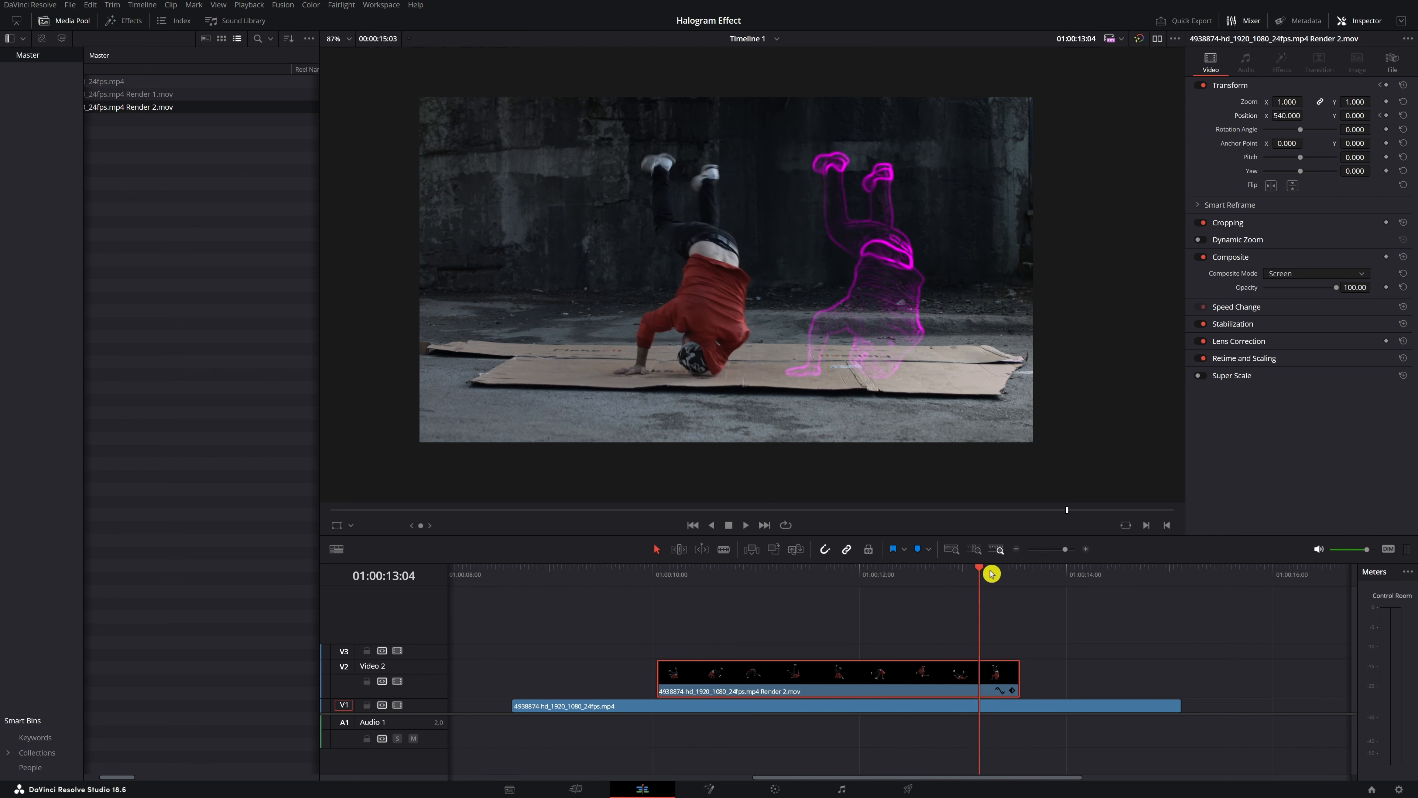
left_click_drag(1305, 116, 1289, 115)
Step: Play the V2 animation from the start of the clip to review the outline leaving and rejoining the dancer
left_click(969, 574)
left_click_drag(969, 574, 654, 588)
key("space")
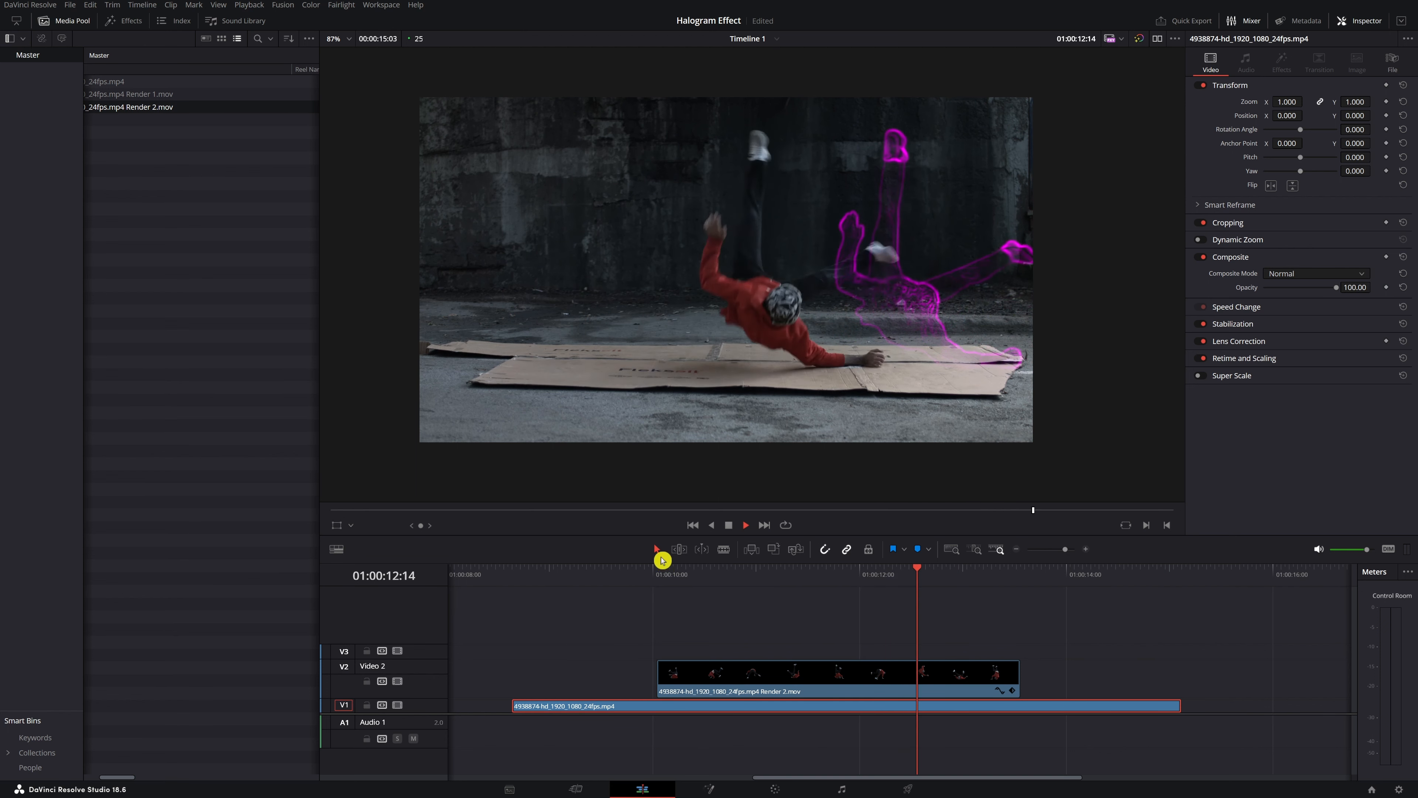
key("space")
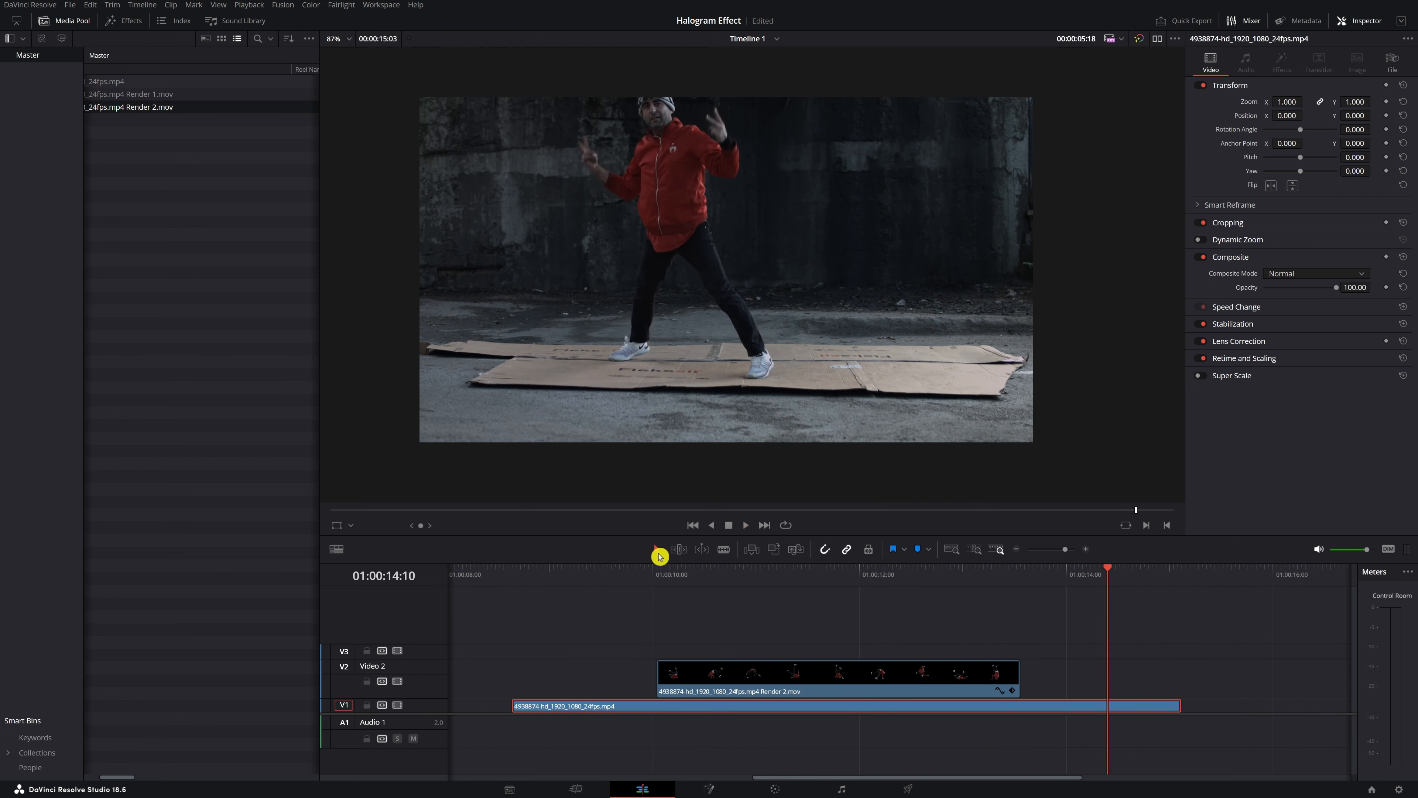
Step: Duplicate the animated V2 clip onto track V3 and show the copy's Transform keyframes in the timeline
left_click(656, 573)
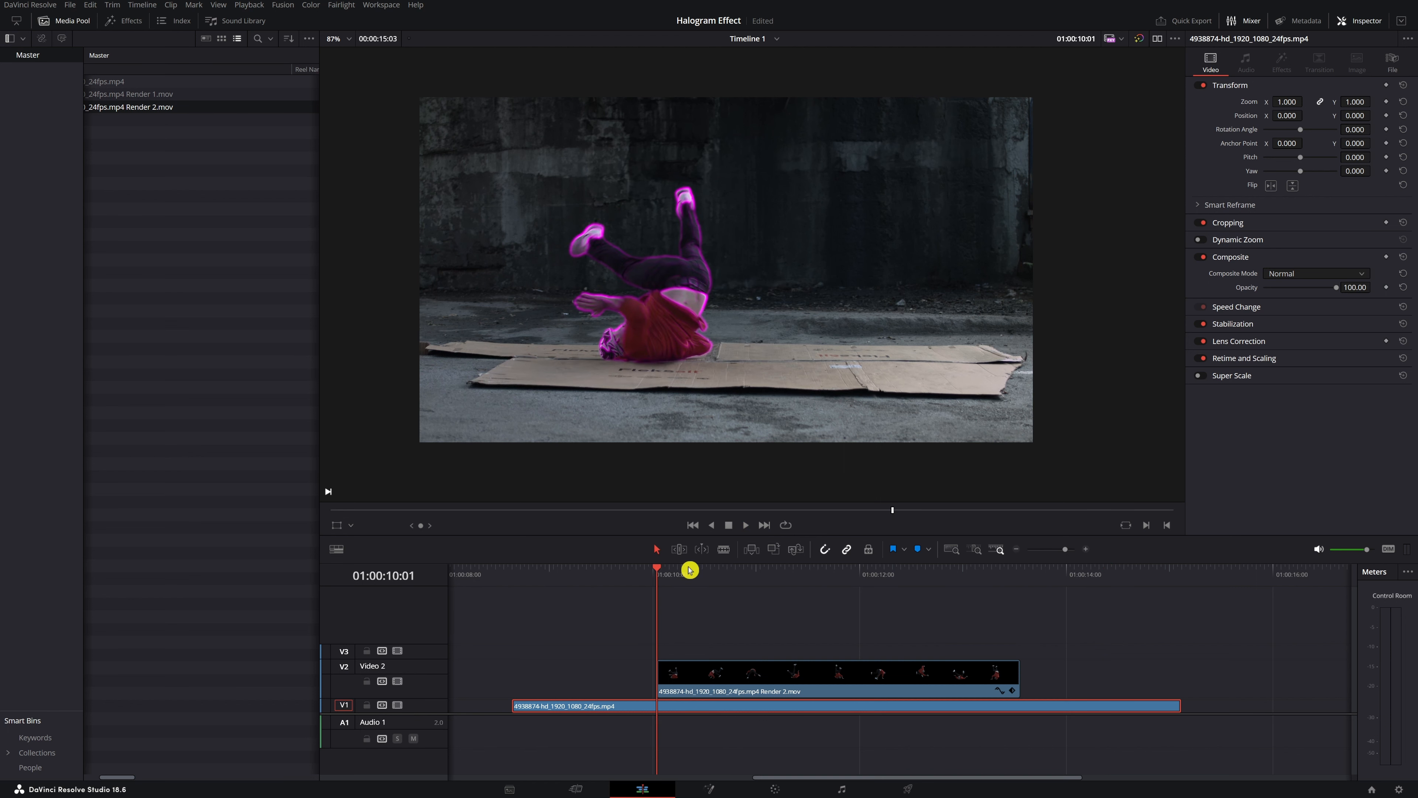
left_click(730, 687)
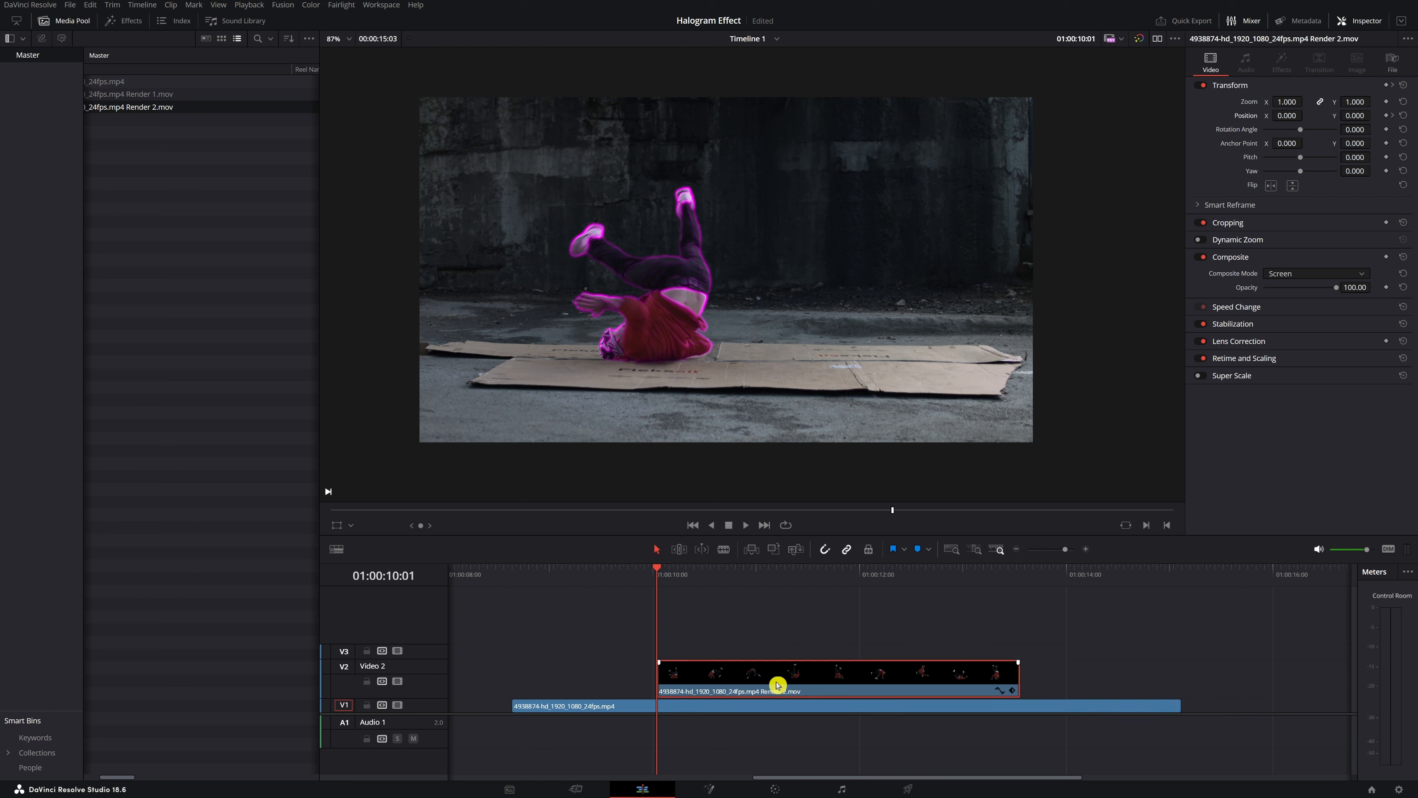
left_click_drag(776, 679, 772, 653, "alt")
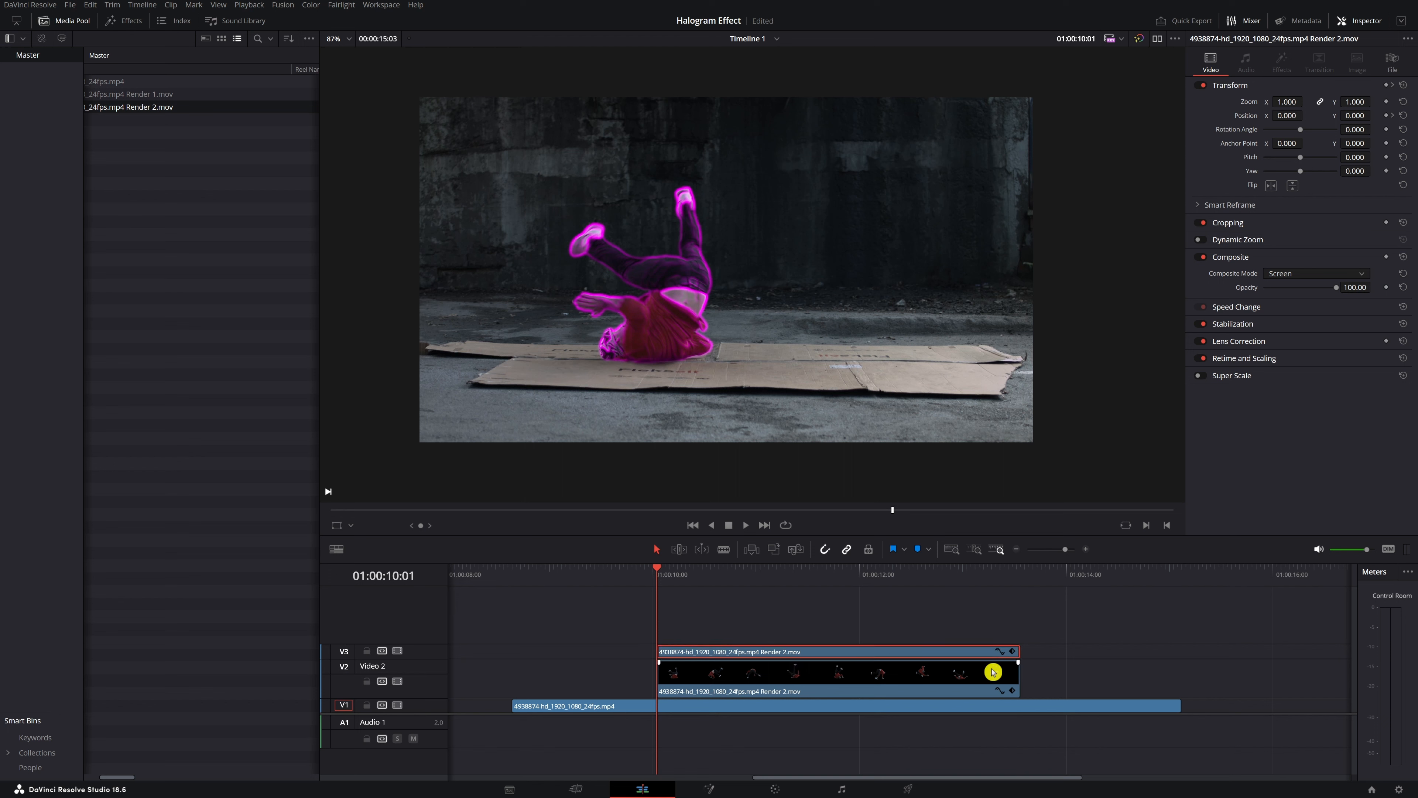
left_click(1012, 653)
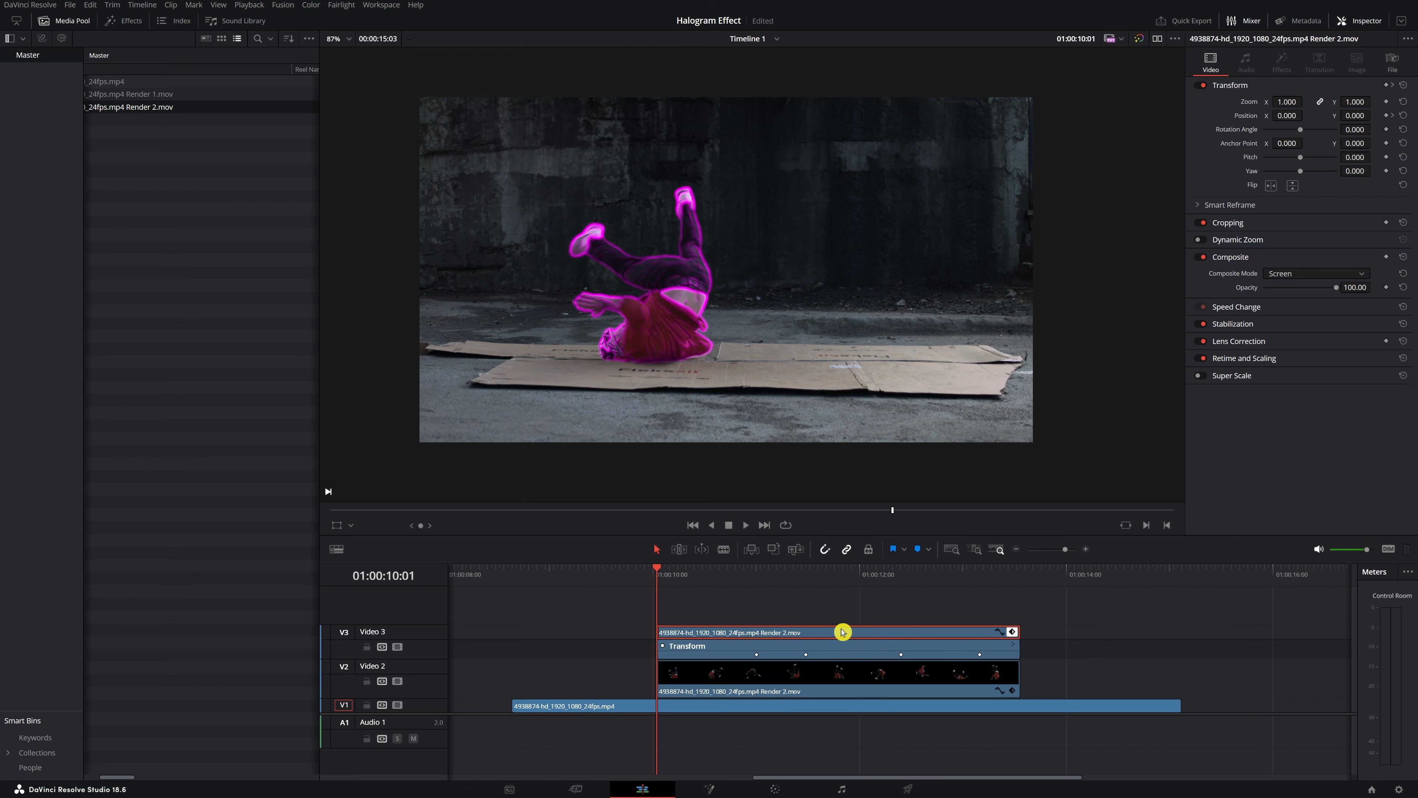
Step: At the 01:00:11:12 keyframe, change the V3 copy's Position X to a negative value that places its outline left of the dancer
left_click(756, 654)
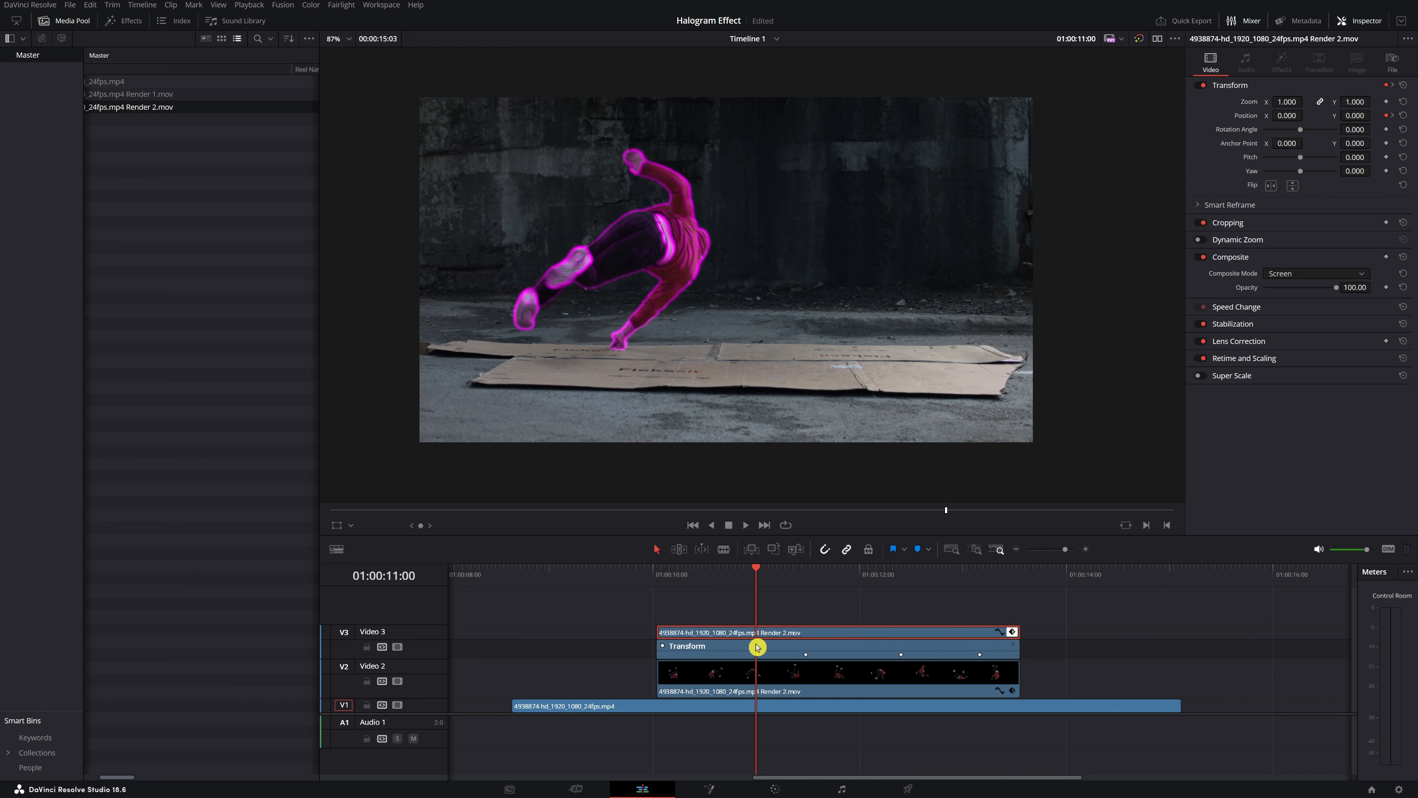
left_click_drag(760, 573, 802, 570)
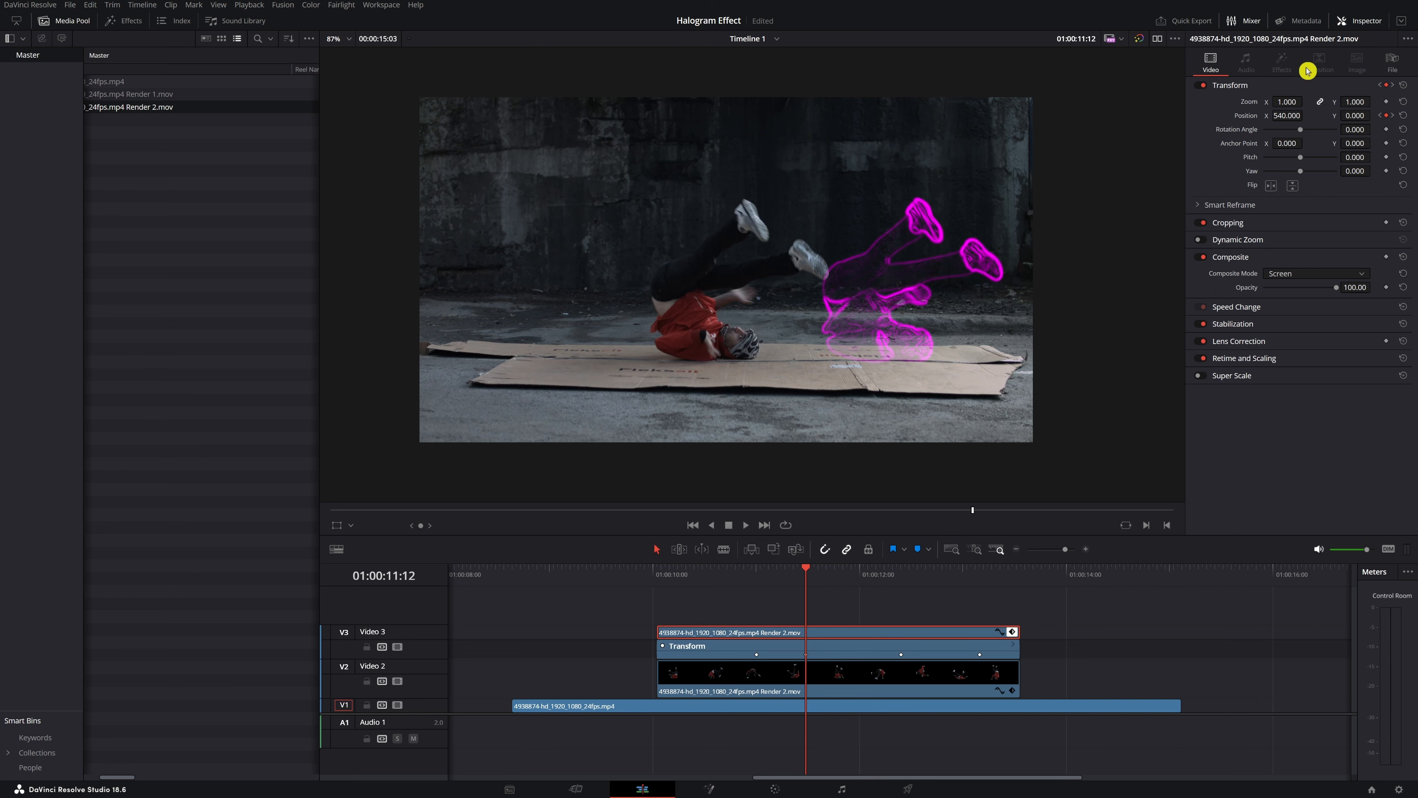
left_click_drag(1286, 116, 1237, 115)
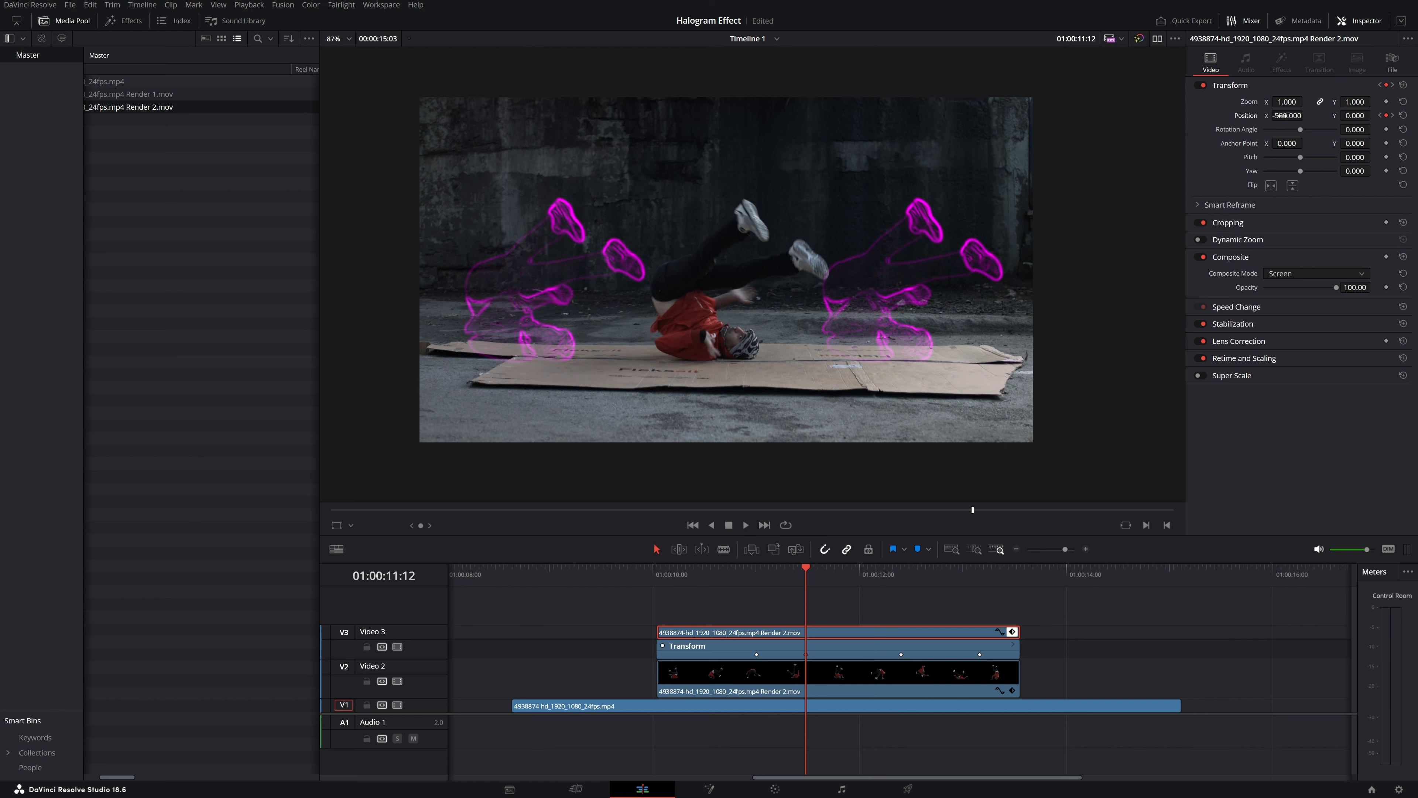
Step: Set the V3 copy's Position X to -581 at the 01:00:12:10 keyframe
left_click_drag(826, 574, 900, 585)
left_click(934, 656)
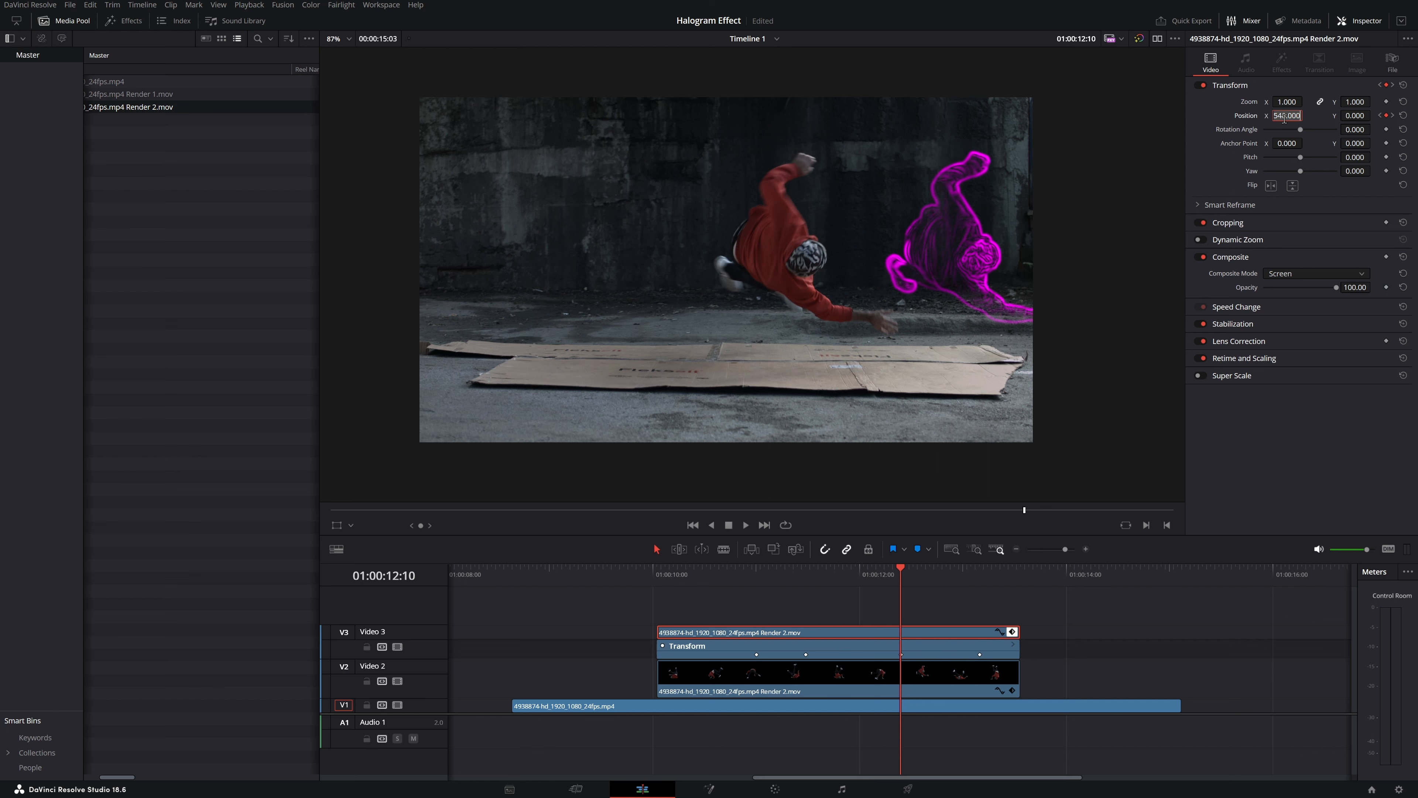
type("-")
key("Return")
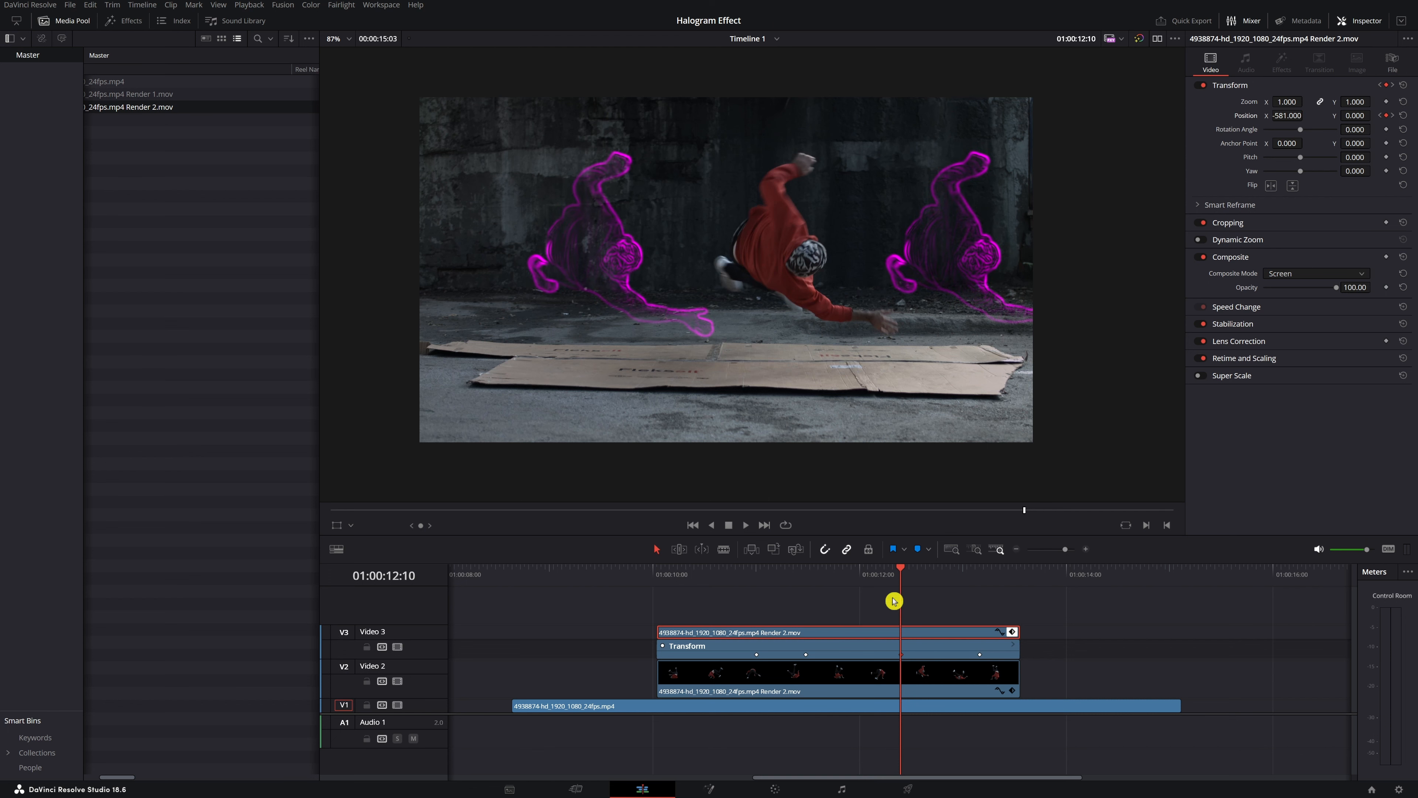
Step: Play the timeline from 01:00:08:16 to review both outlines splitting from the dancer and merging back
left_click_drag(910, 571, 509, 581)
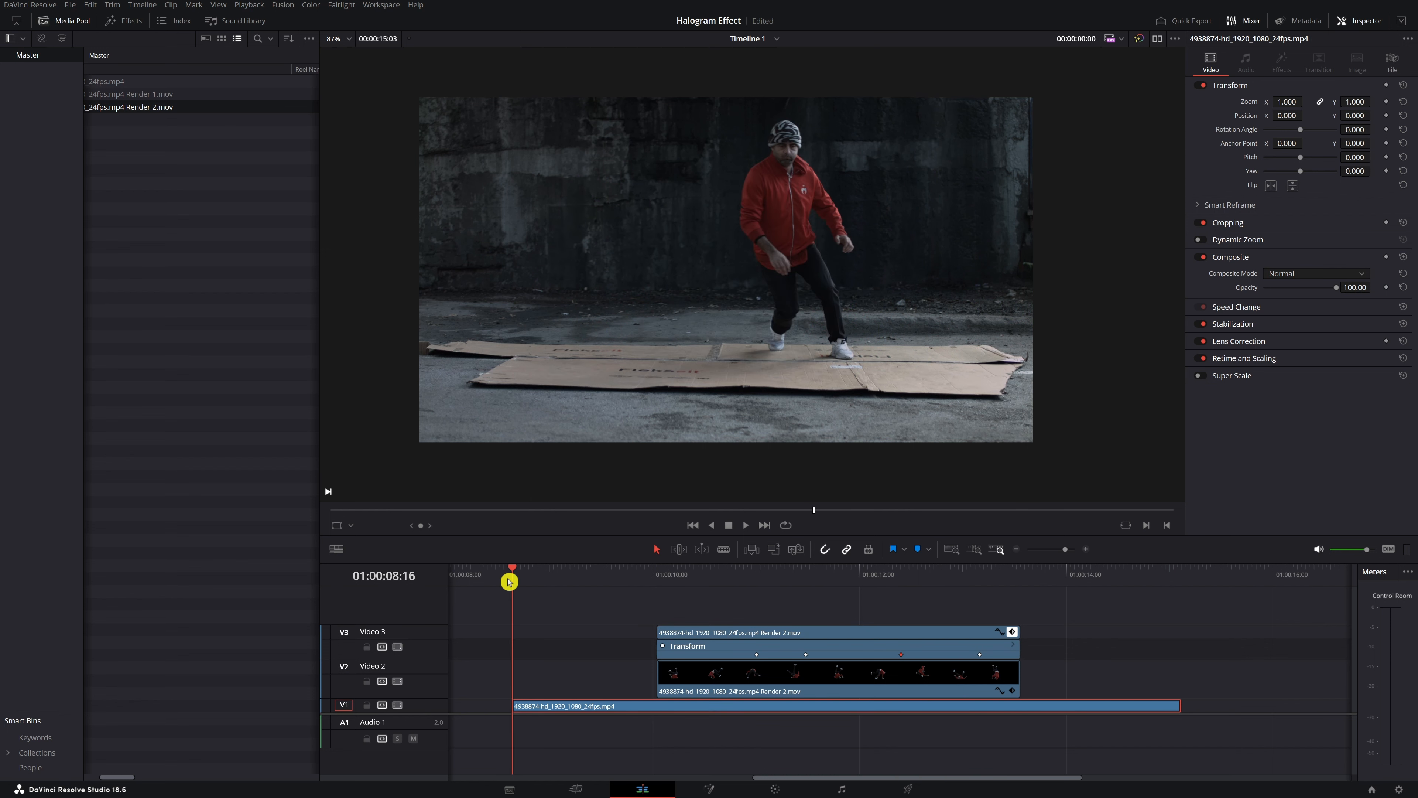
key("space")
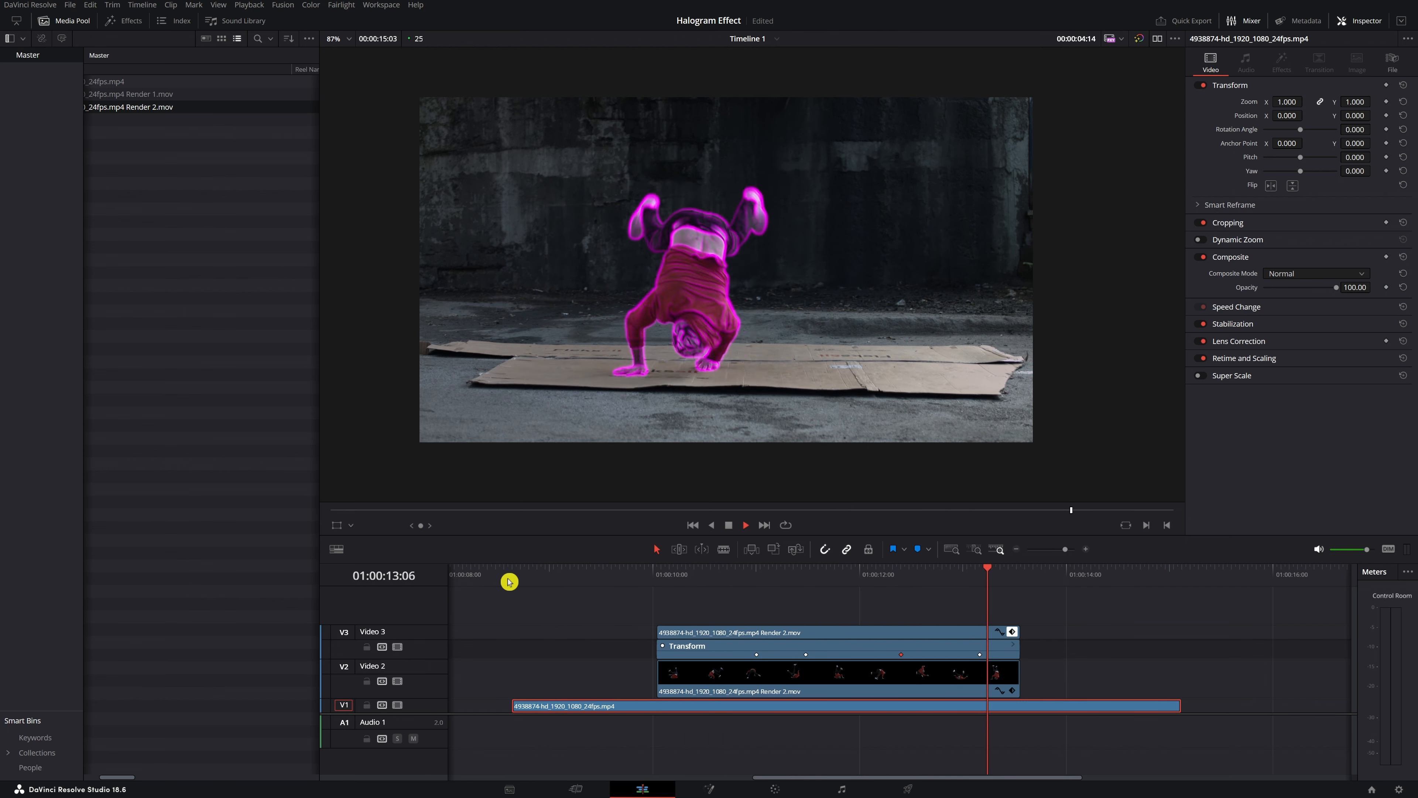
key("space")
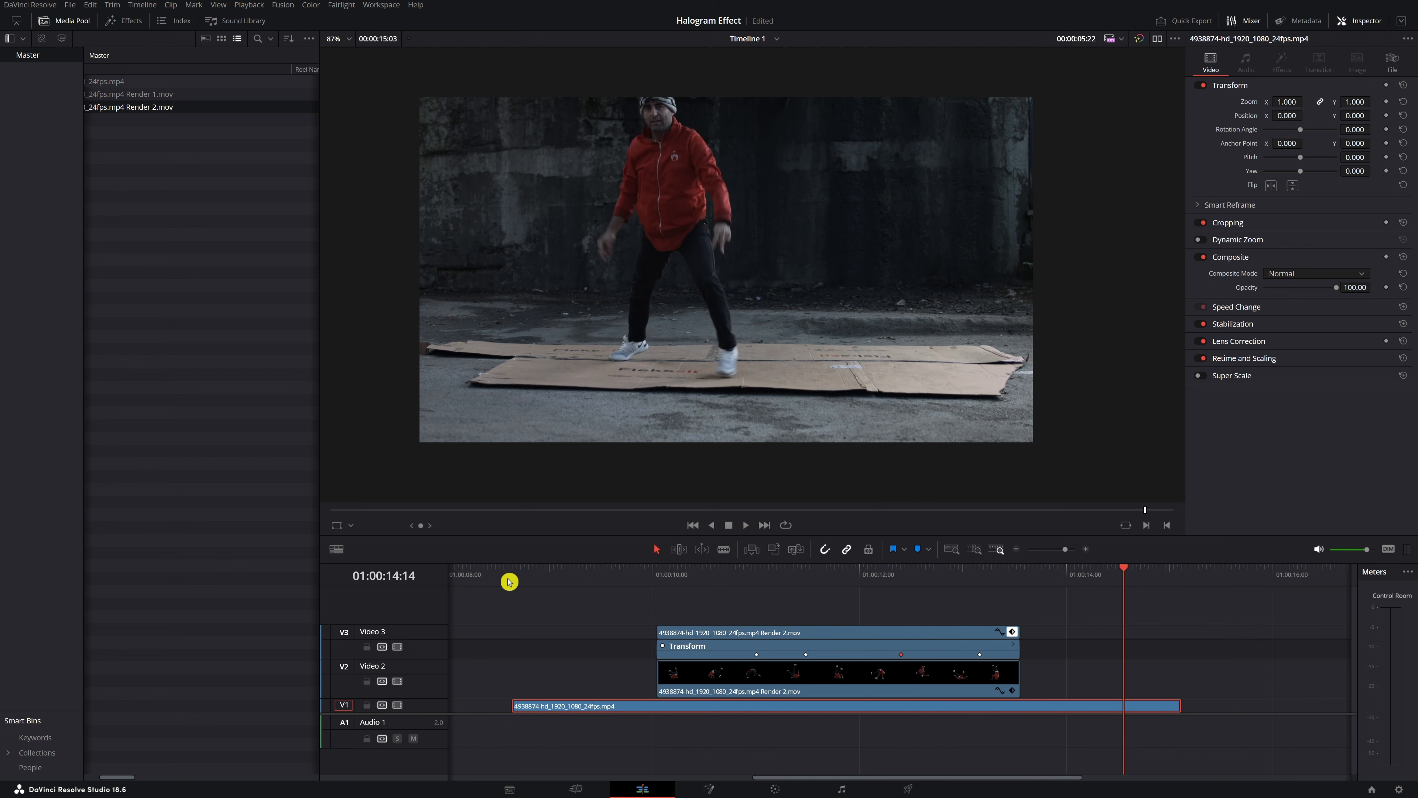